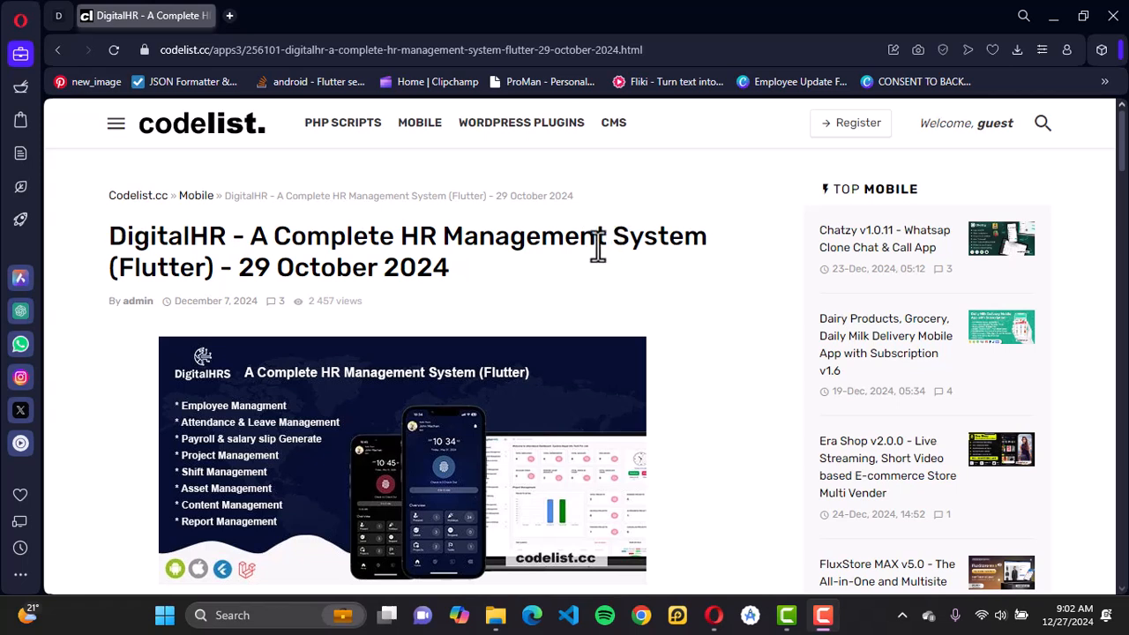
Review the DigitalHR Flutter page's title, feature list, description, demo link and list of download mirrors
double_click(192, 263)
left_click(260, 278)
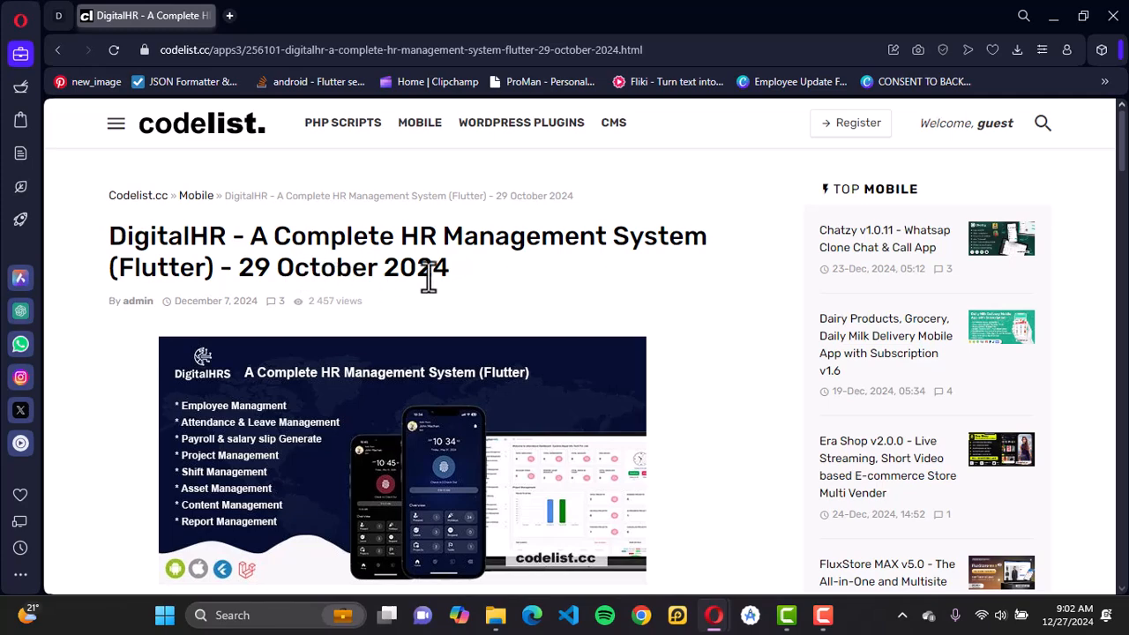
scroll(437, 275, "down", 3)
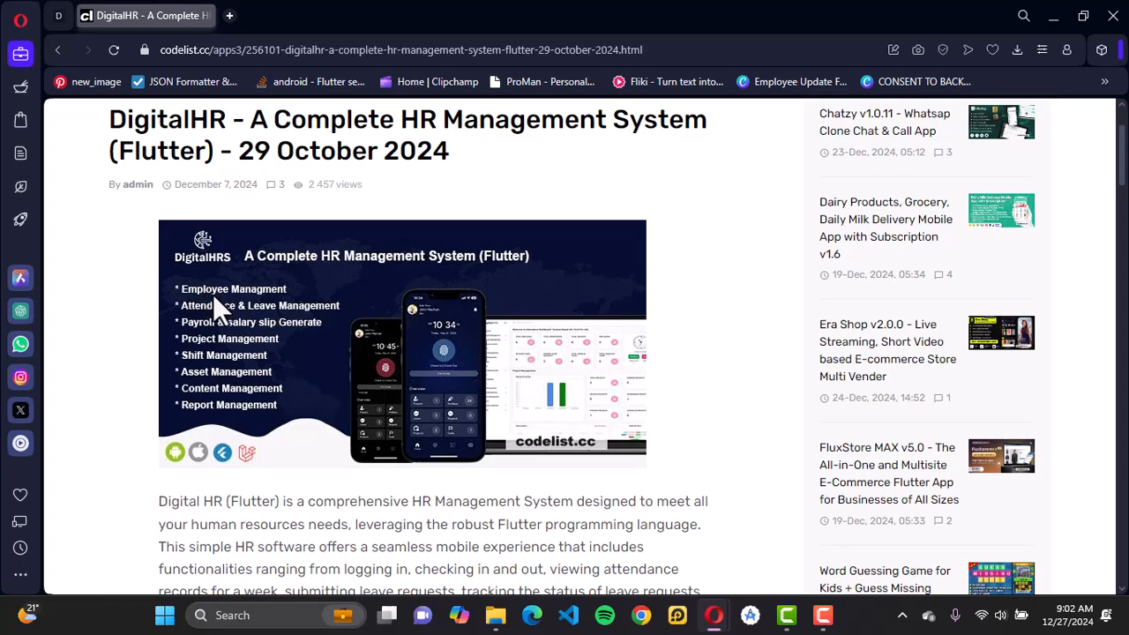
scroll(306, 310, "down", 2)
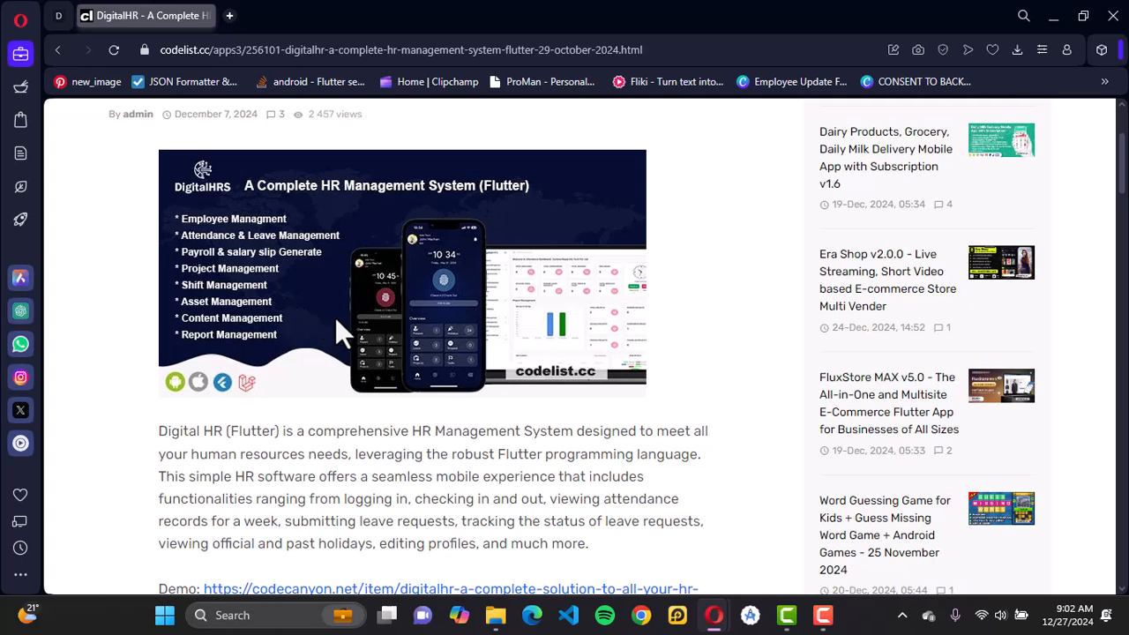
scroll(335, 317, "down", 2)
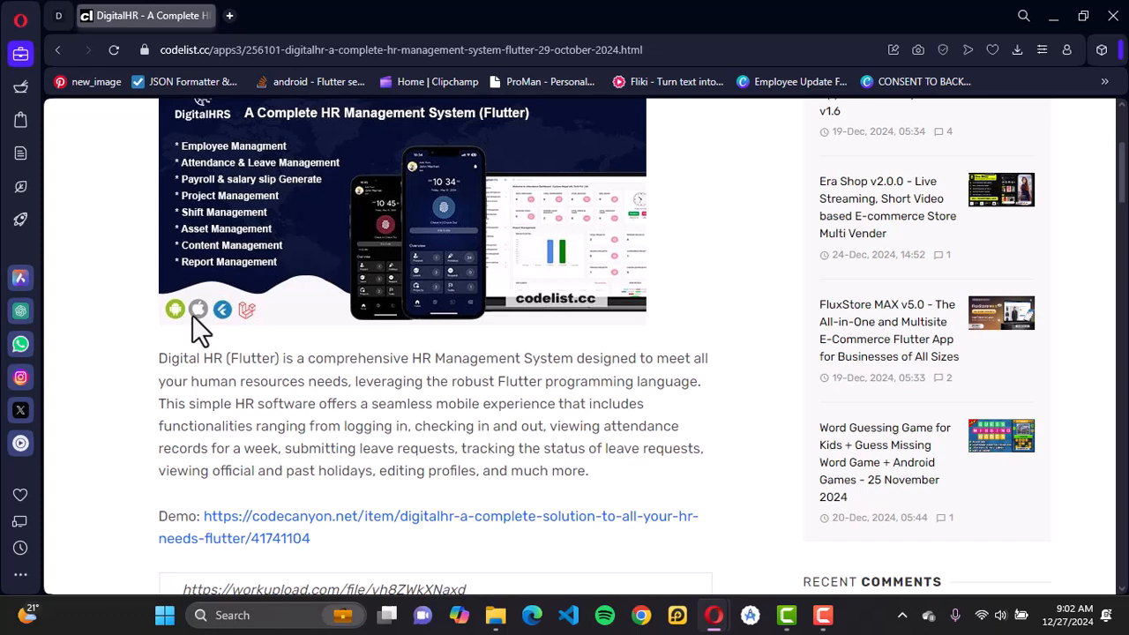
scroll(259, 339, "down", 2)
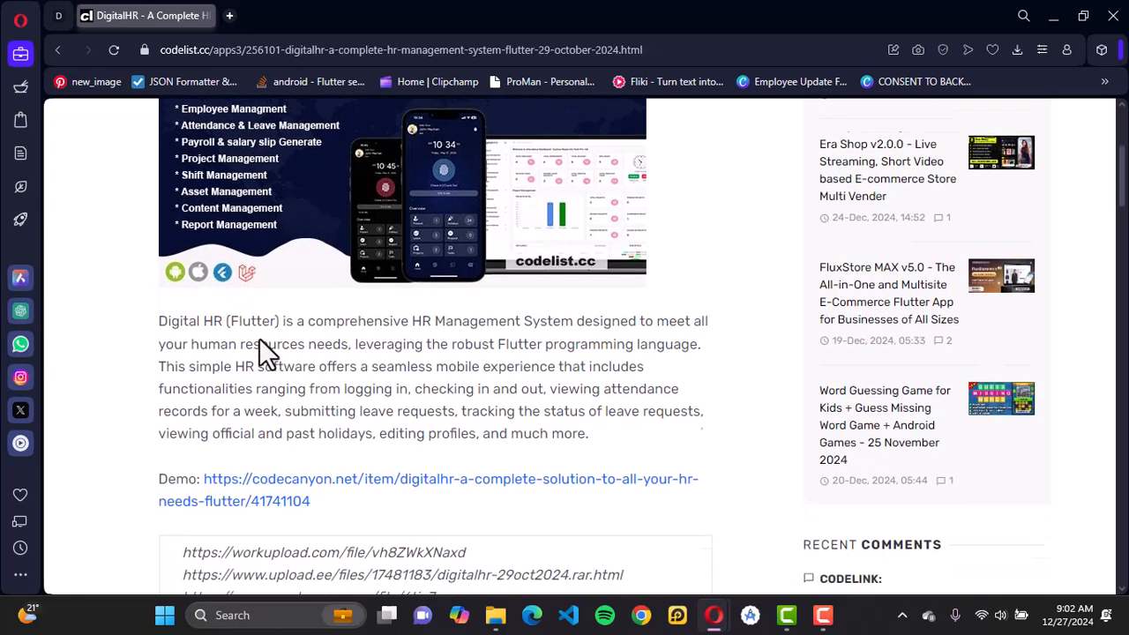
scroll(259, 344, "down", 2)
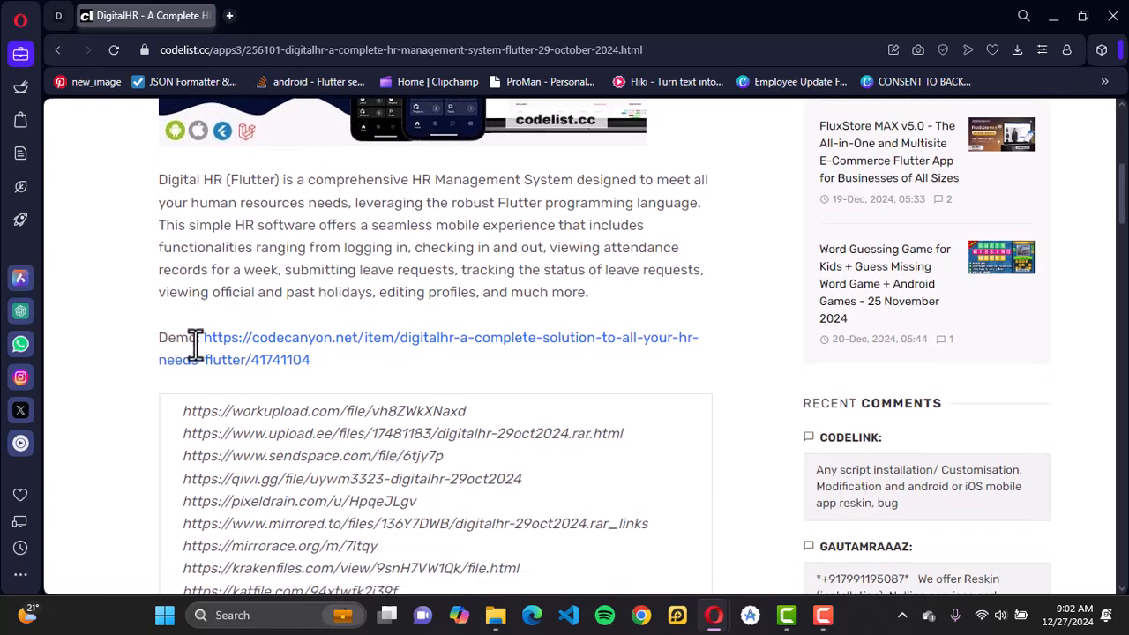
left_click_drag(201, 341, 308, 358)
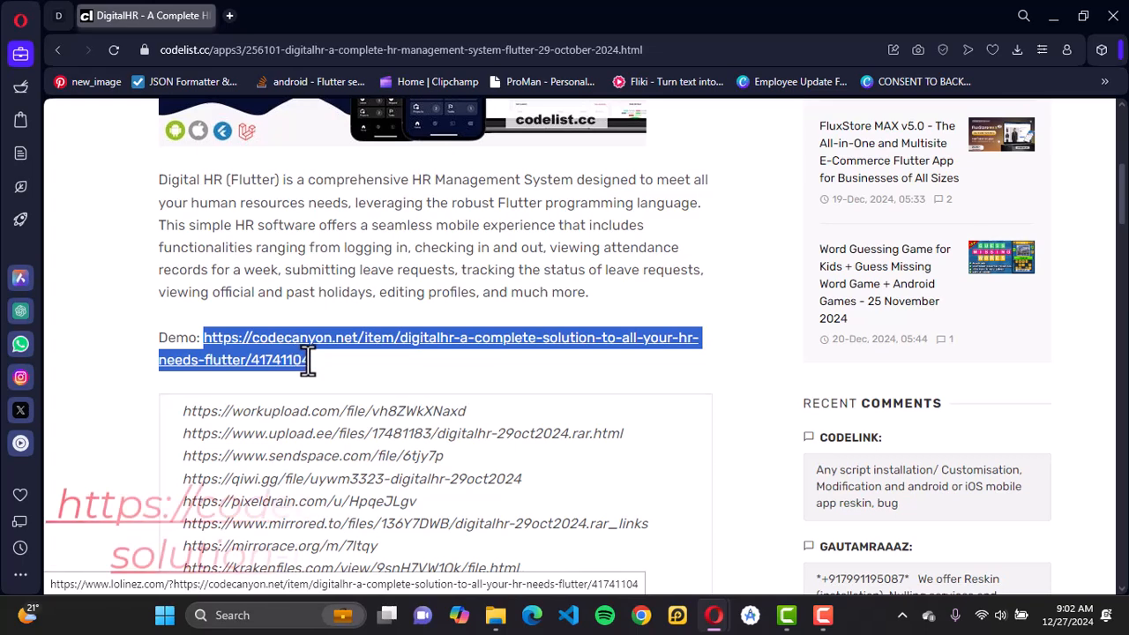
left_click(334, 357)
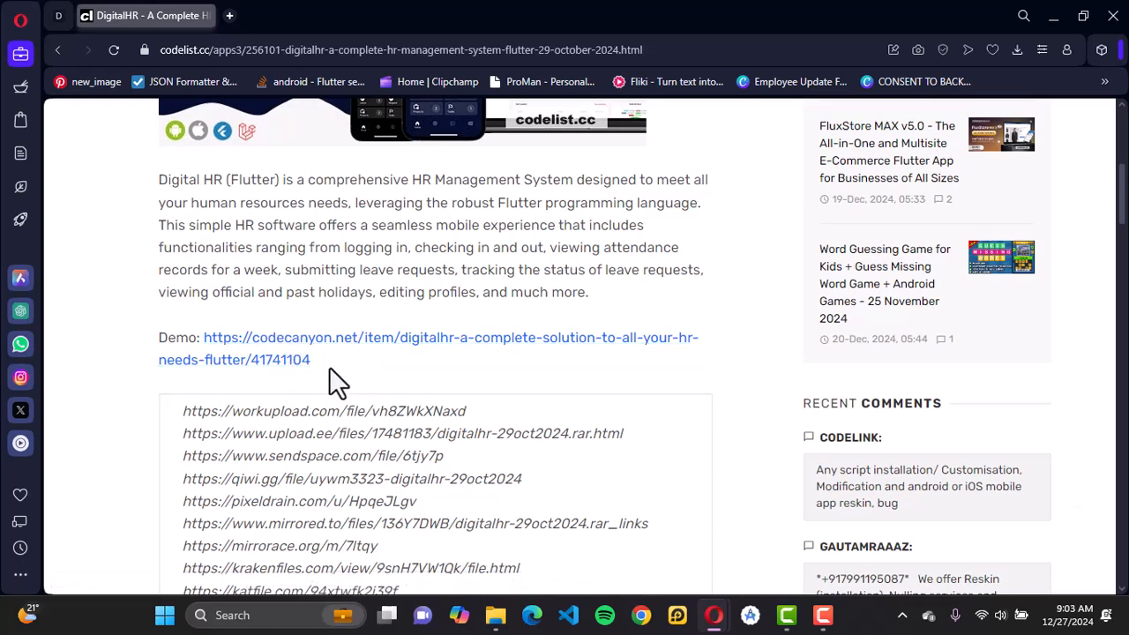
scroll(329, 366, "down", 1)
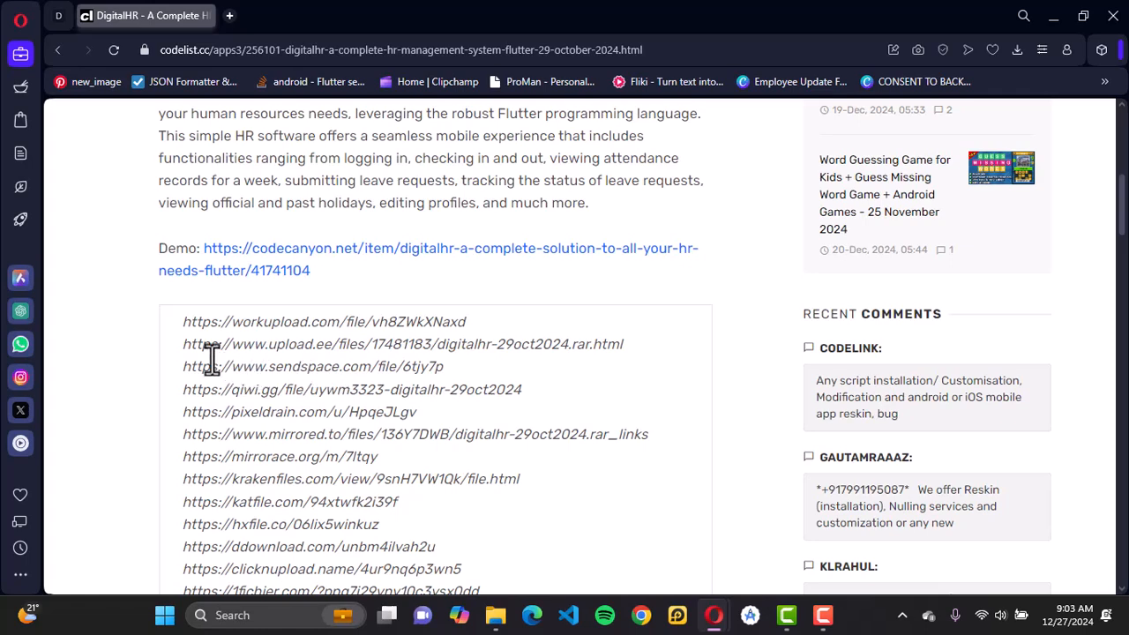
left_click_drag(181, 323, 403, 493)
left_click(404, 496)
scroll(404, 495, "down", 2)
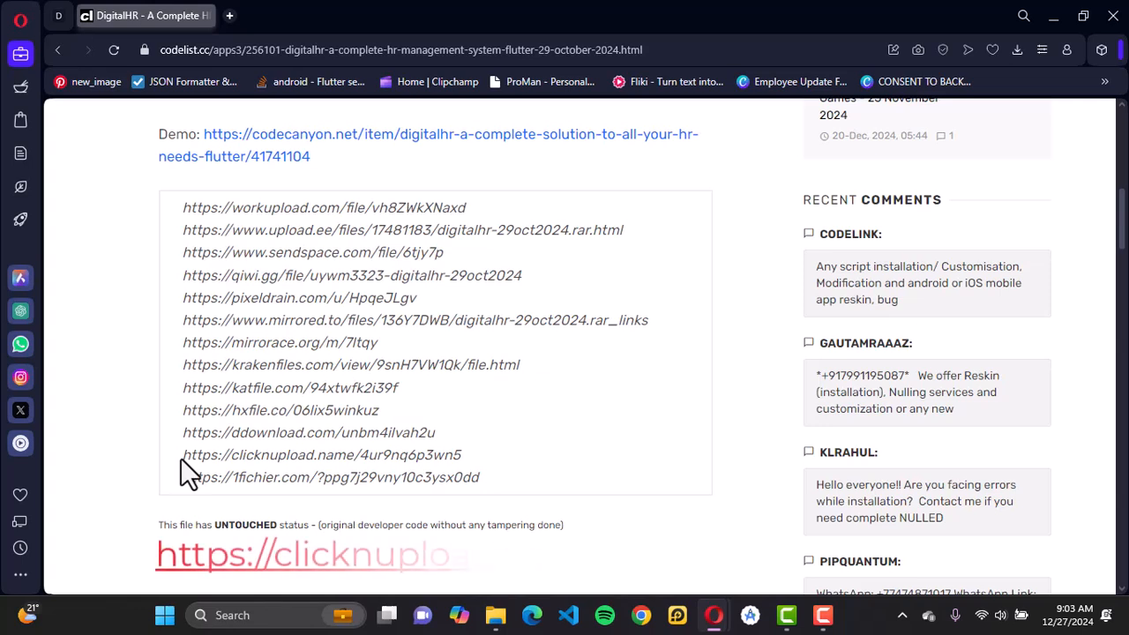
Copy the clicknupload.name mirror link from the download list and open it in a new browser tab
left_click_drag(181, 458, 459, 458)
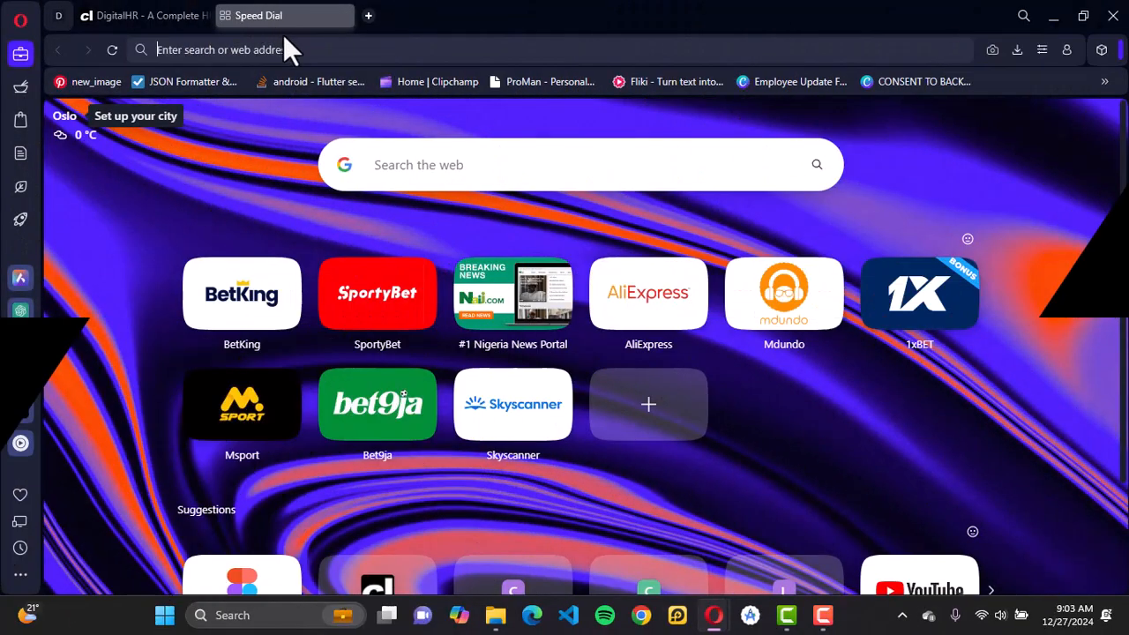
type("https://clicknupload.name/4ur9nq6p3wn5")
key("Return")
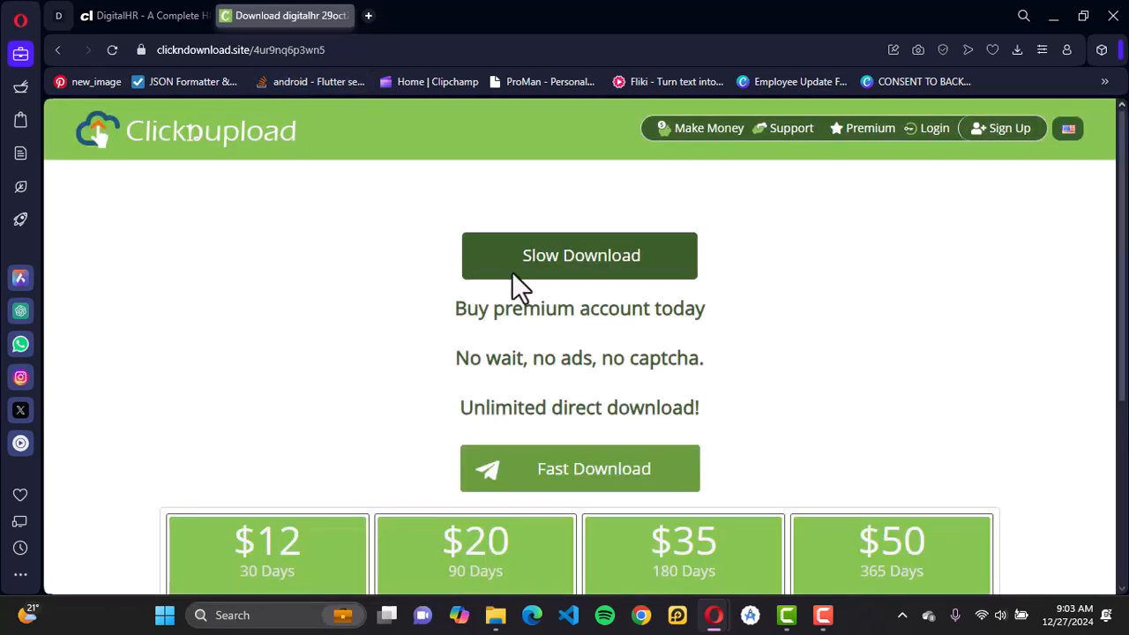
Choose the Slow Download option for the DigitalHR archive, closing the advert tab that opens
left_click(581, 260)
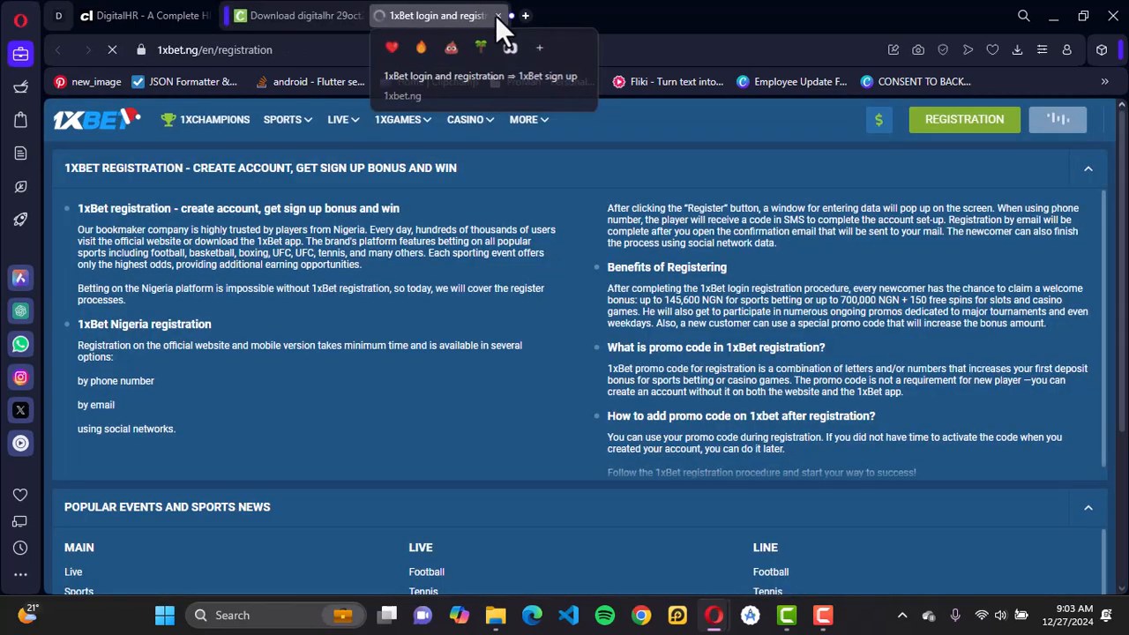
left_click(495, 15)
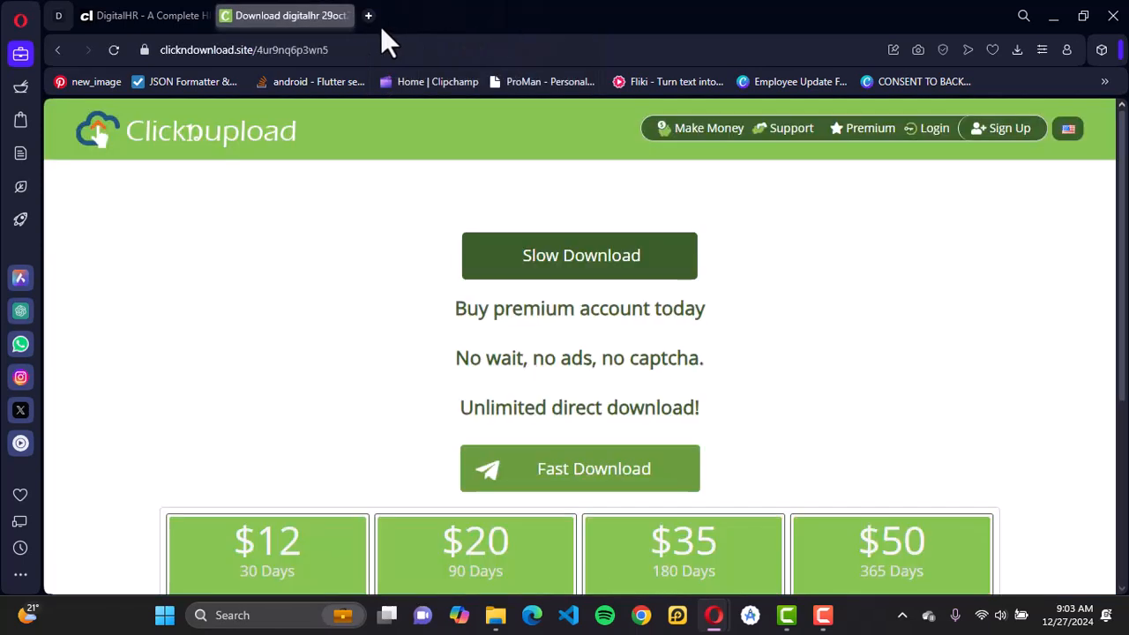
left_click(639, 264)
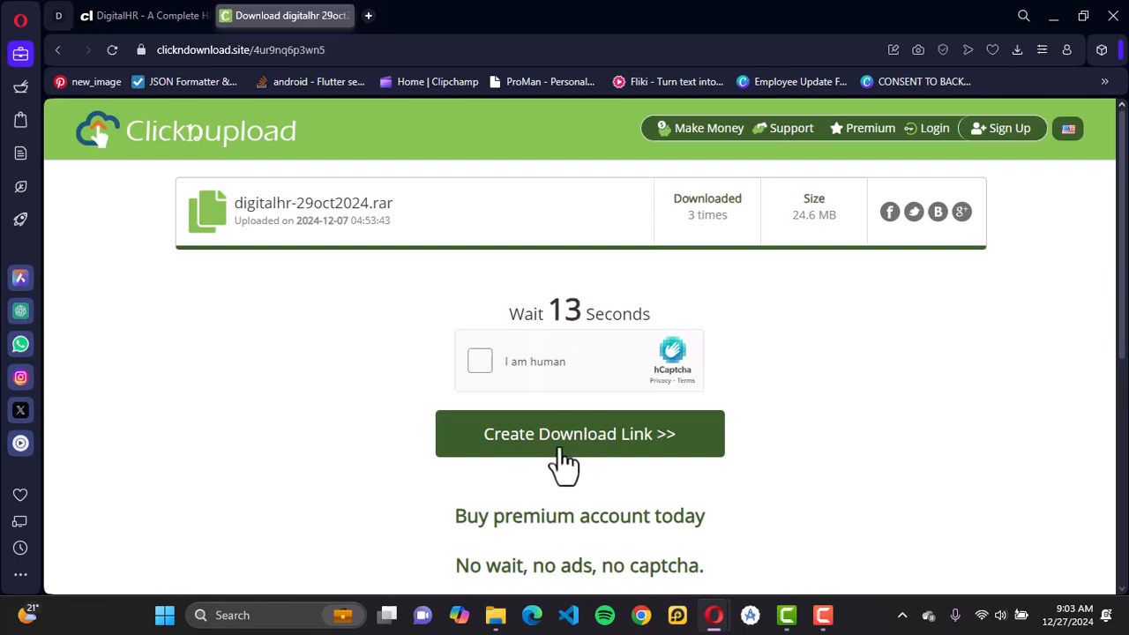
Complete the human verification and create the download link for digitalhr-29oct2024.rar, closing any advert tabs
left_click(483, 370)
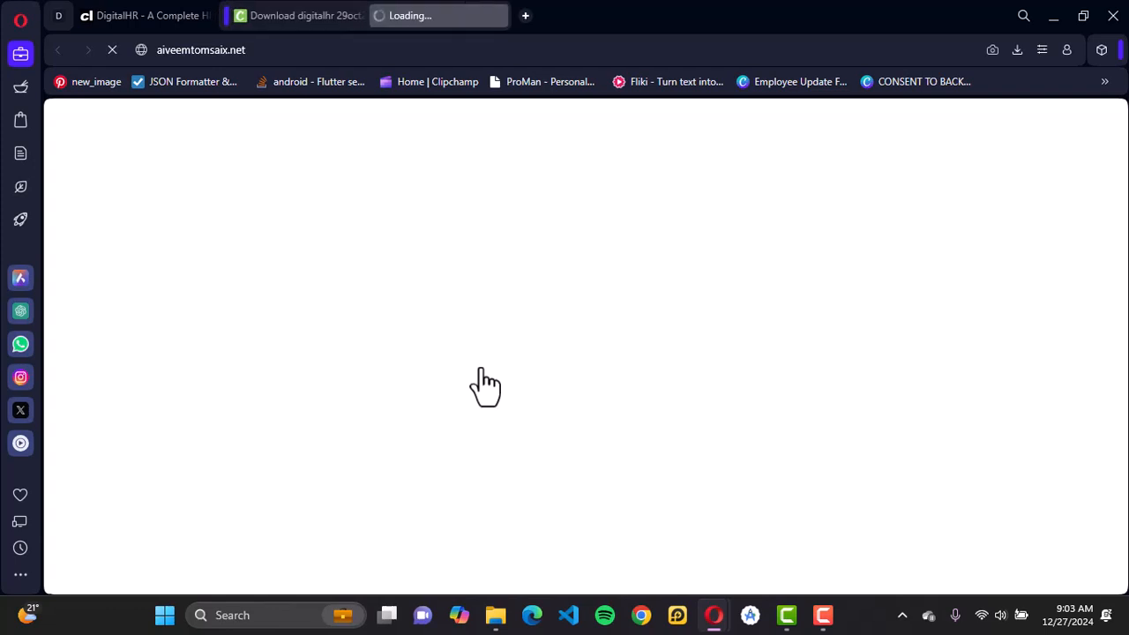
left_click(497, 16)
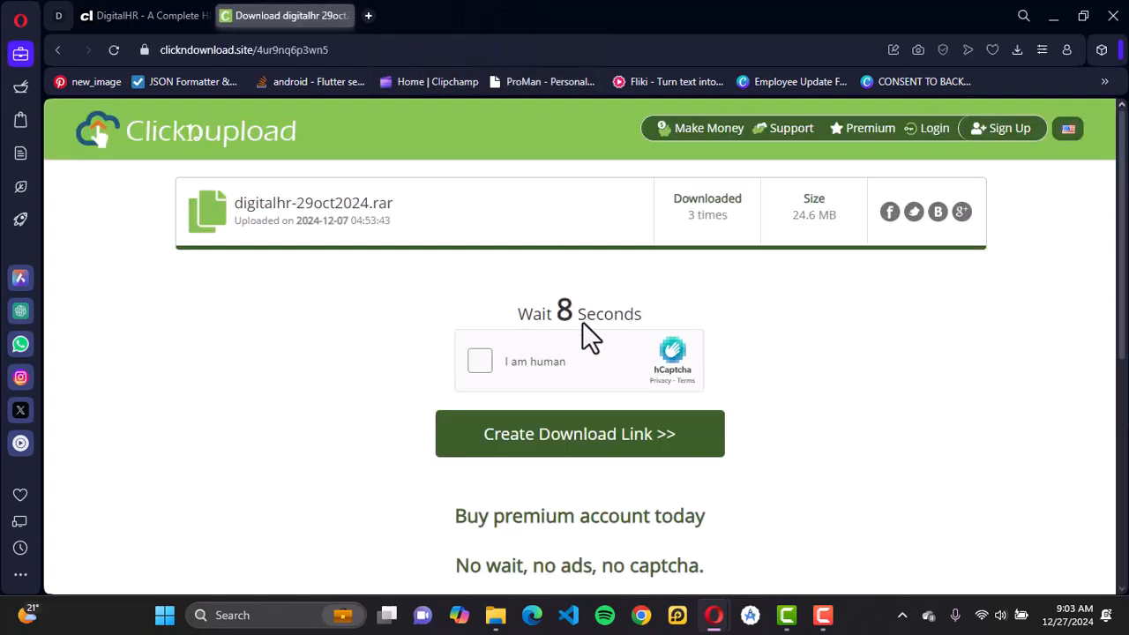
left_click(487, 357)
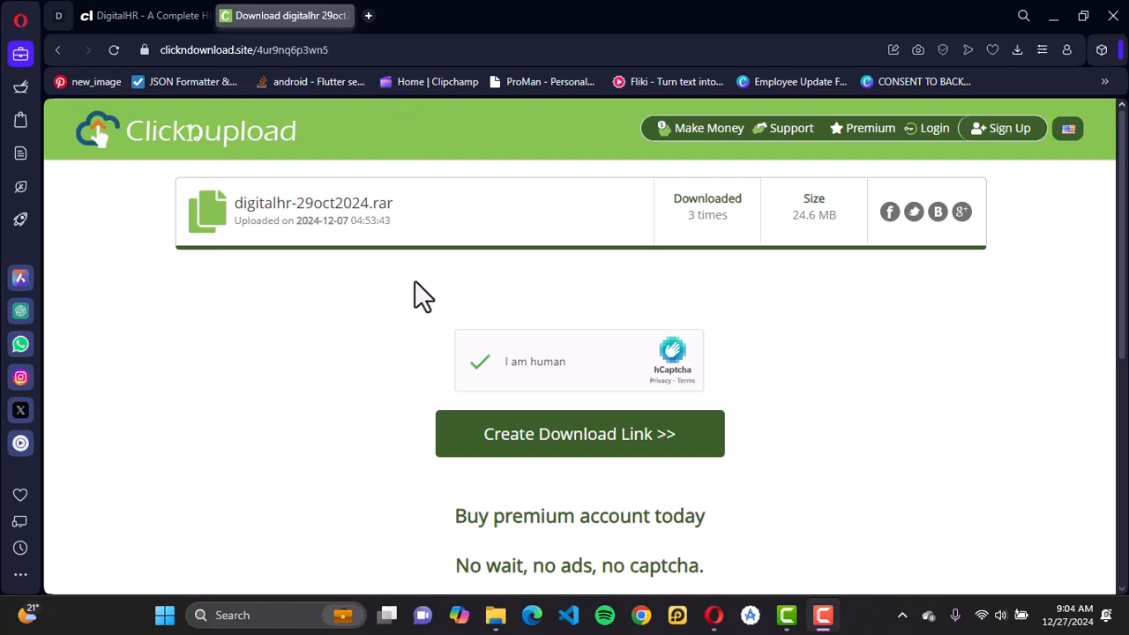
left_click(607, 446)
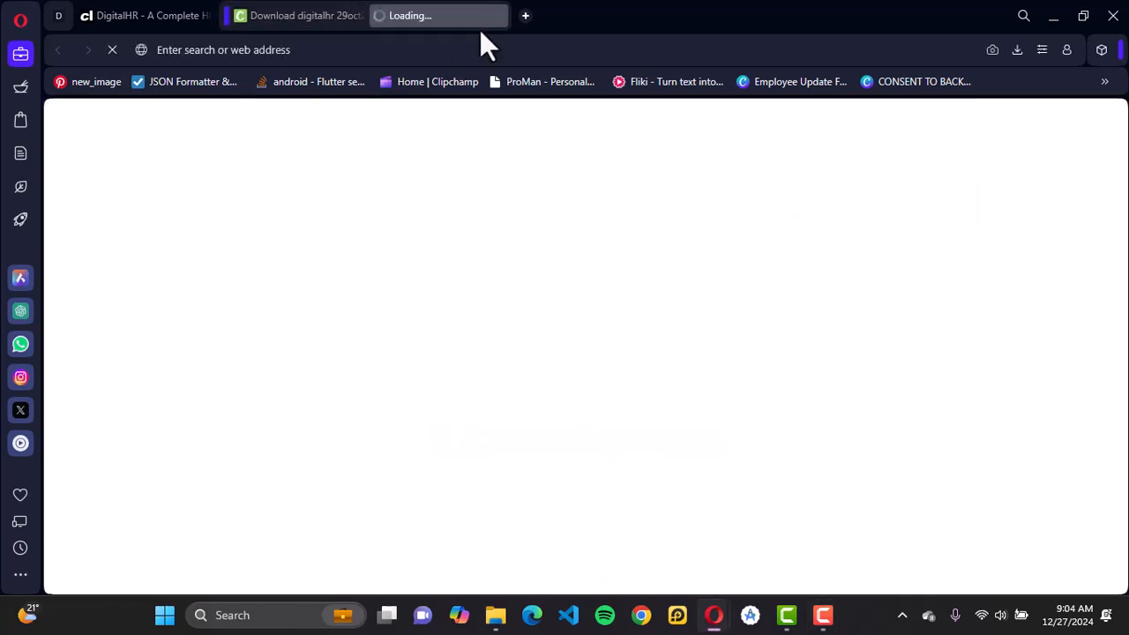
left_click(499, 15)
left_click(593, 456)
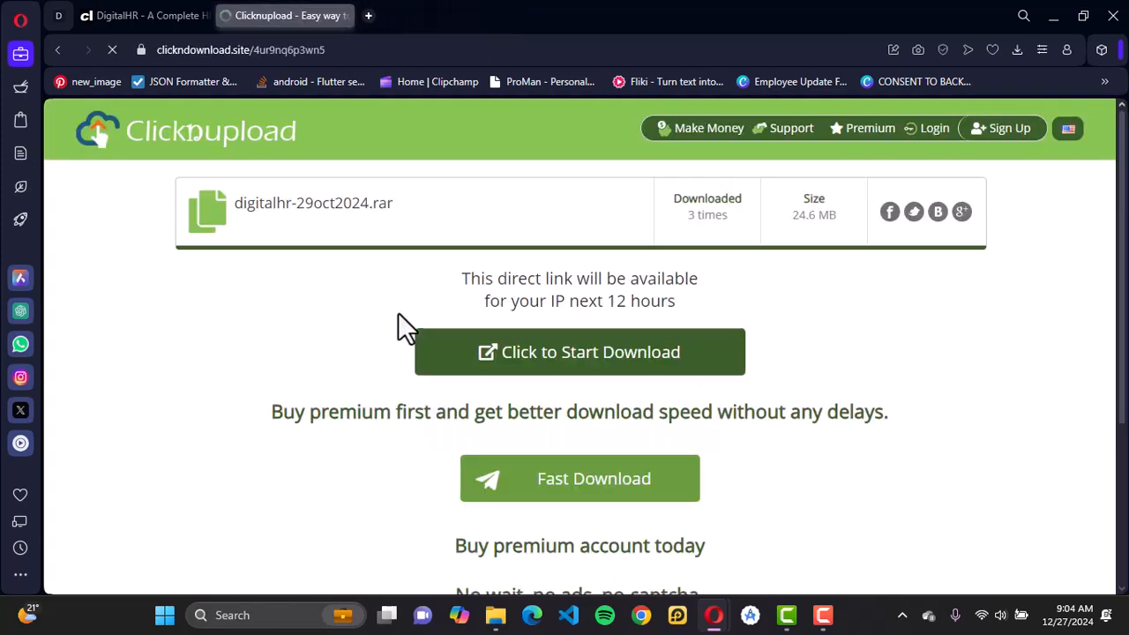
Start the download of digitalhr-29oct2024.rar from the direct link, closing any advert tabs
left_click(572, 379)
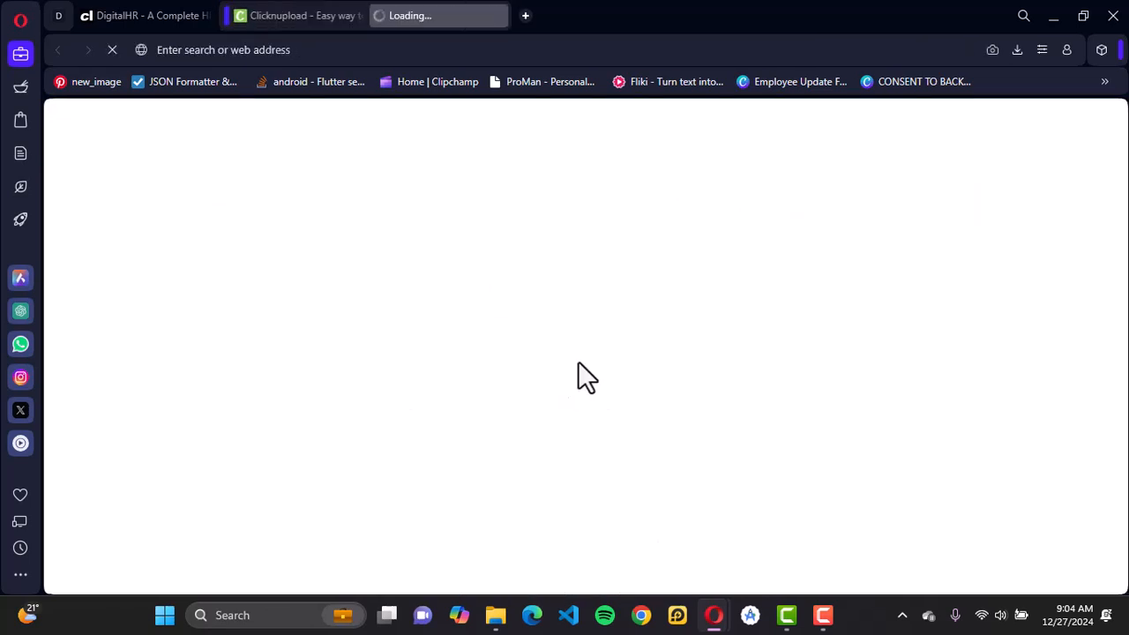
left_click(500, 14)
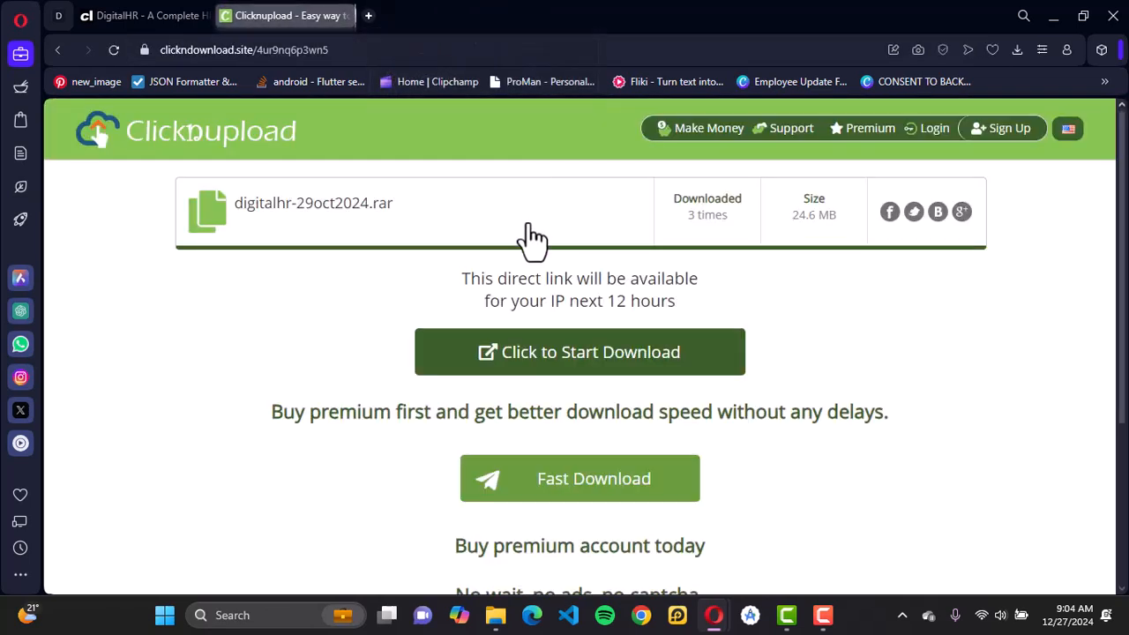
left_click(597, 368)
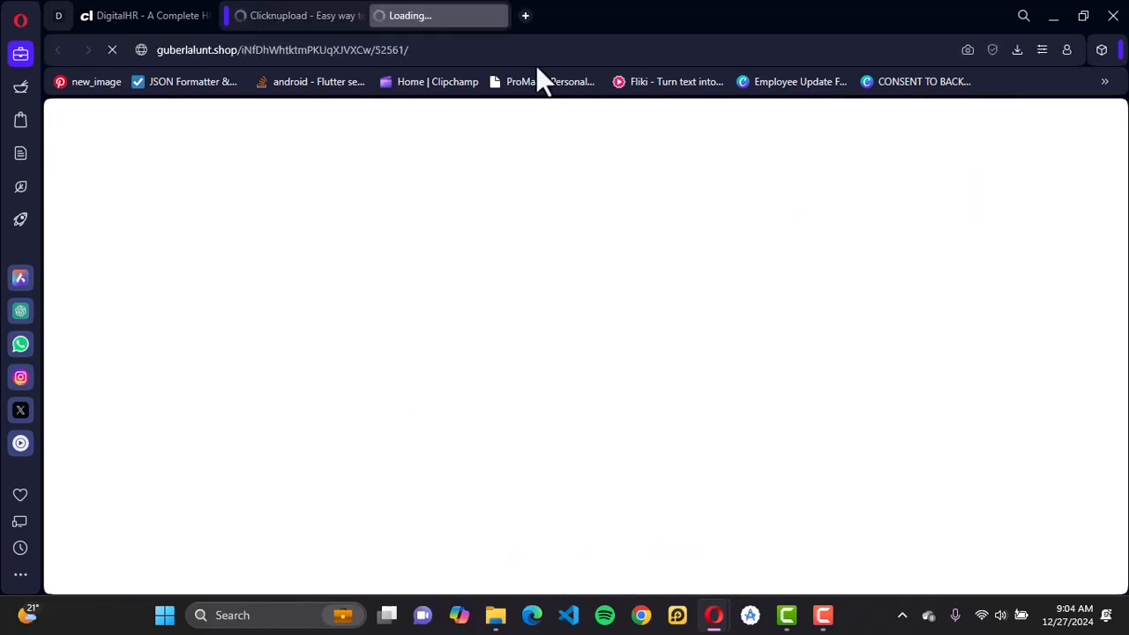
left_click(510, 15)
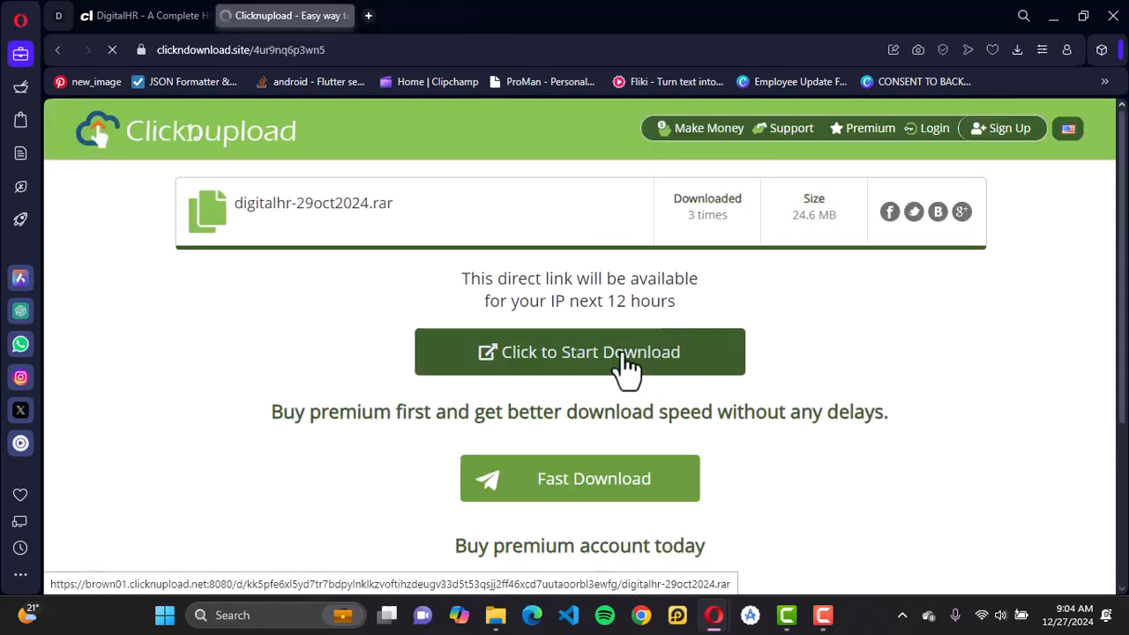
left_click(706, 335)
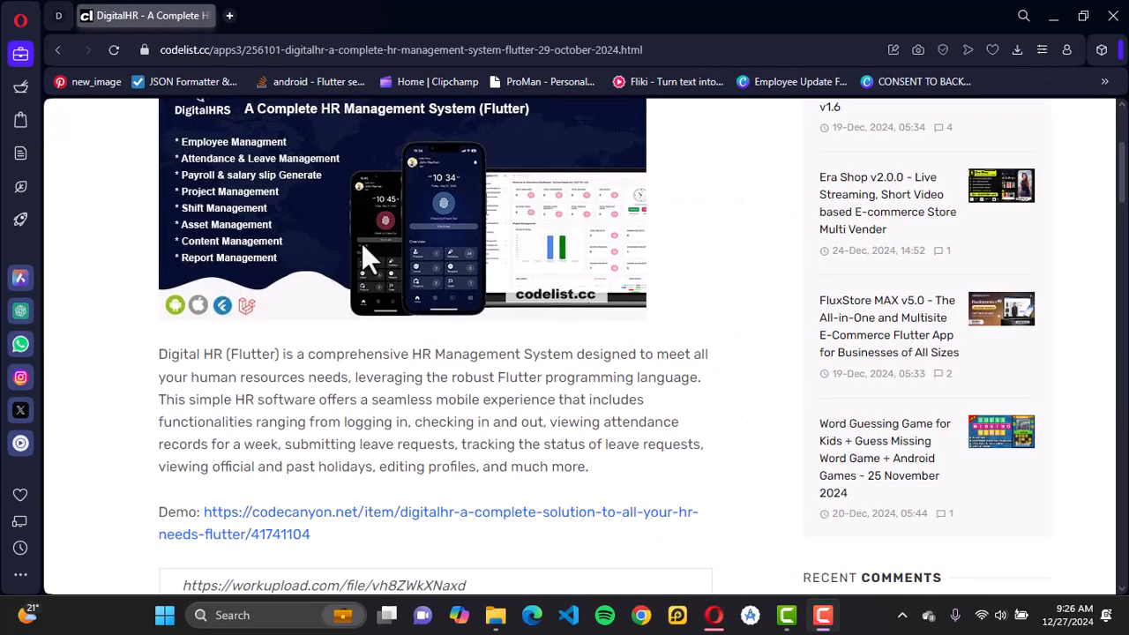
left_click(227, 19)
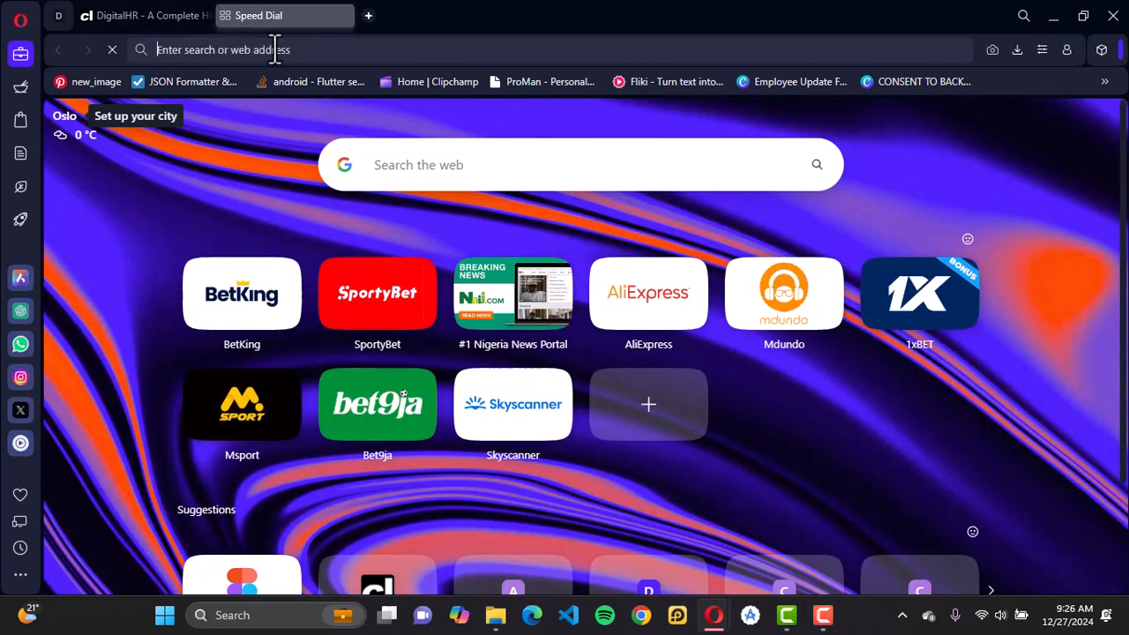
type("https://developer.android.com/studio/index.html")
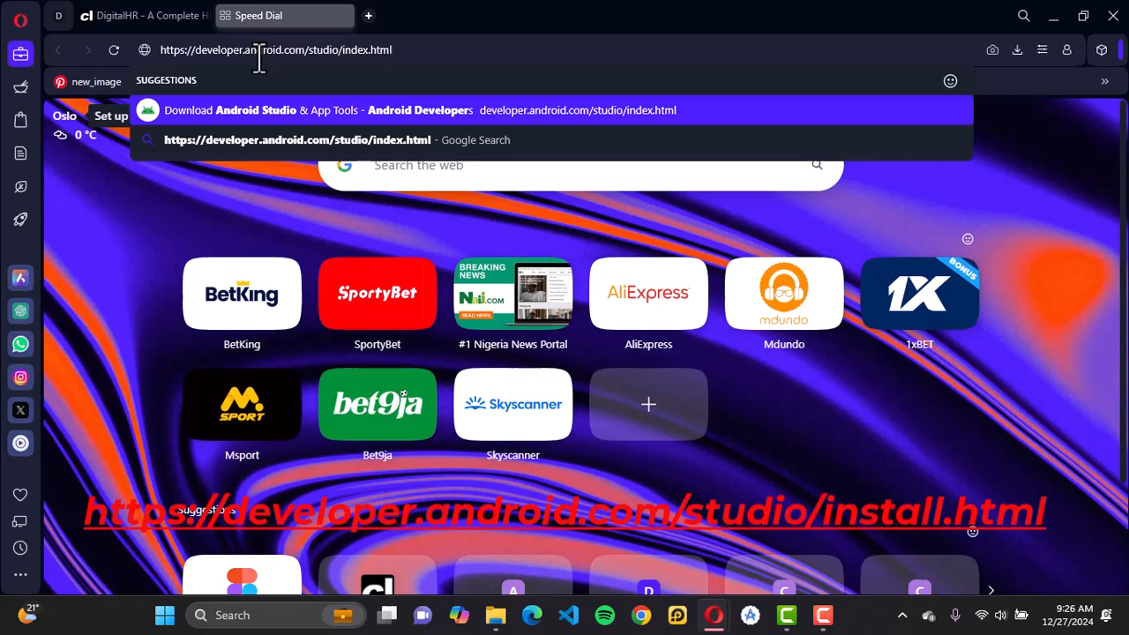
key("Return")
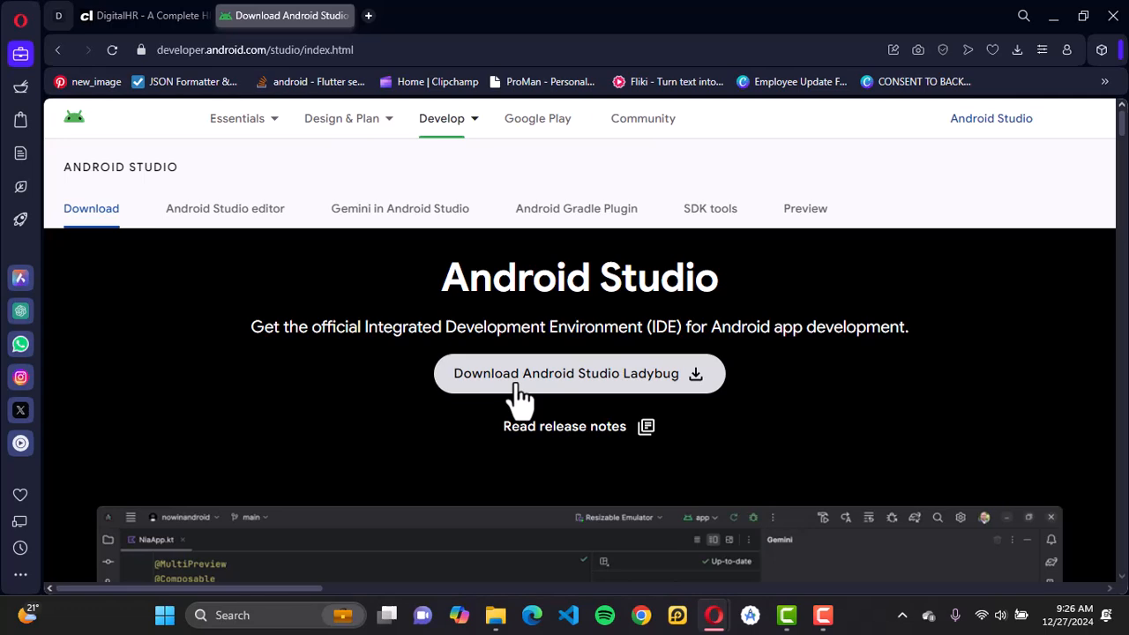
Examine the Android Studio page down to its table of download packages for Windows, Mac, Linux and ChromeOS
scroll(604, 403, "down", 3)
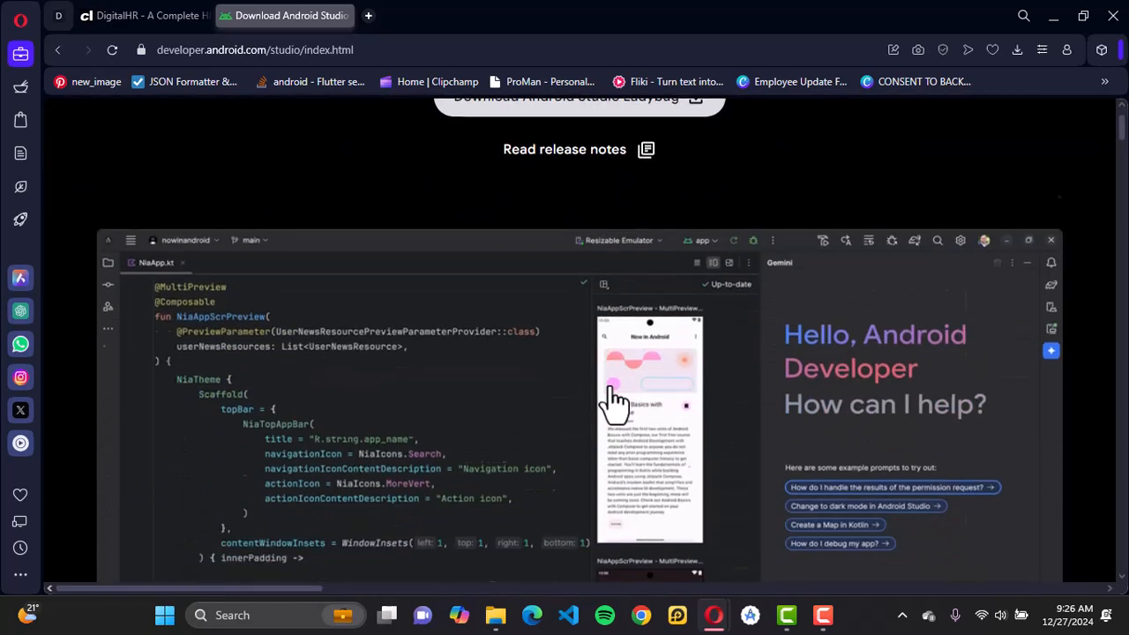
scroll(616, 401, "down", 10)
scroll(529, 397, "up", 2)
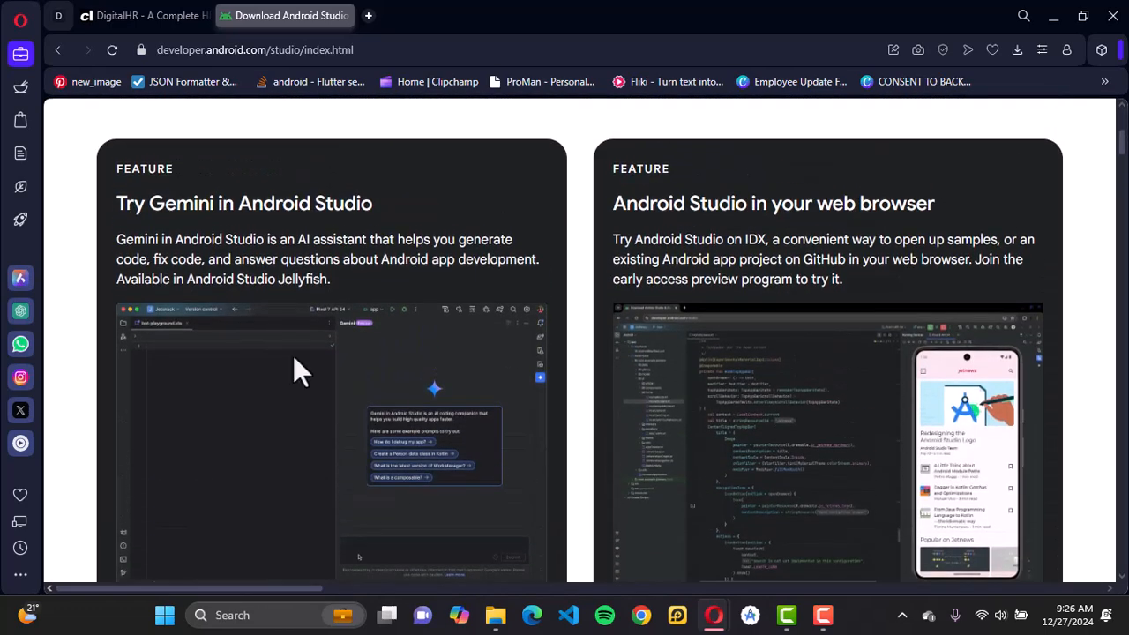
scroll(419, 361, "down", 12)
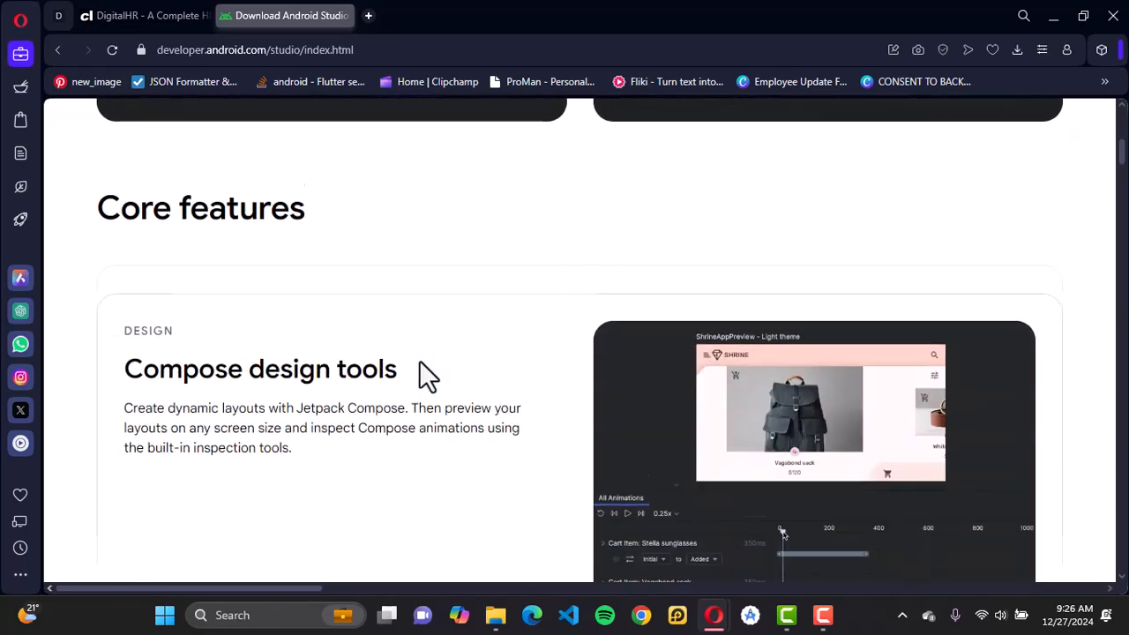
scroll(419, 359, "down", 15)
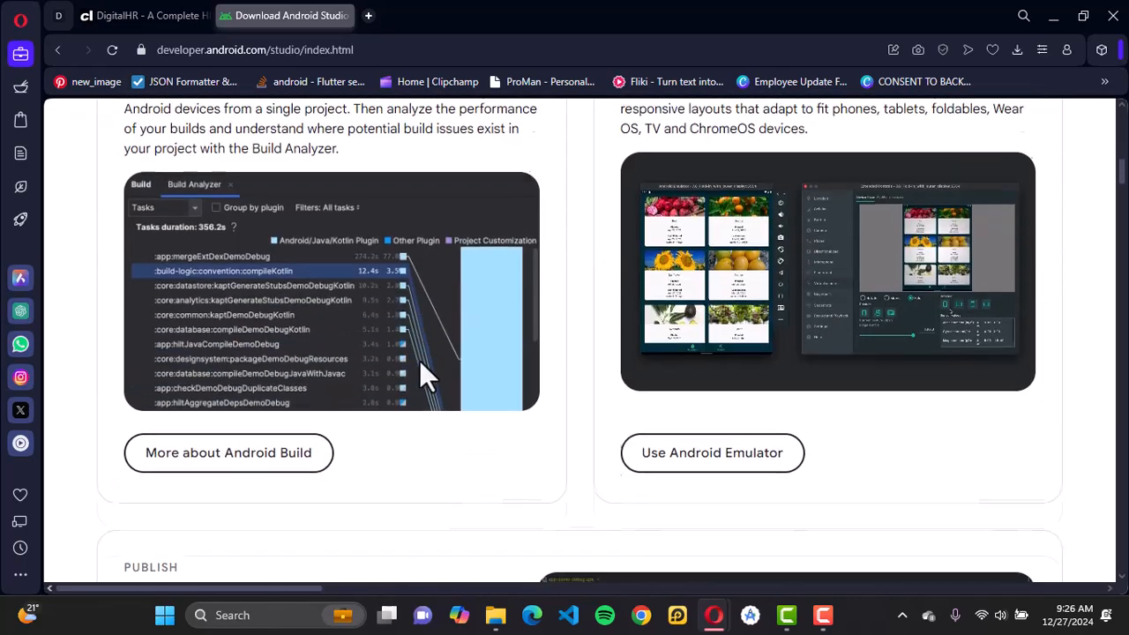
scroll(419, 359, "down", 12)
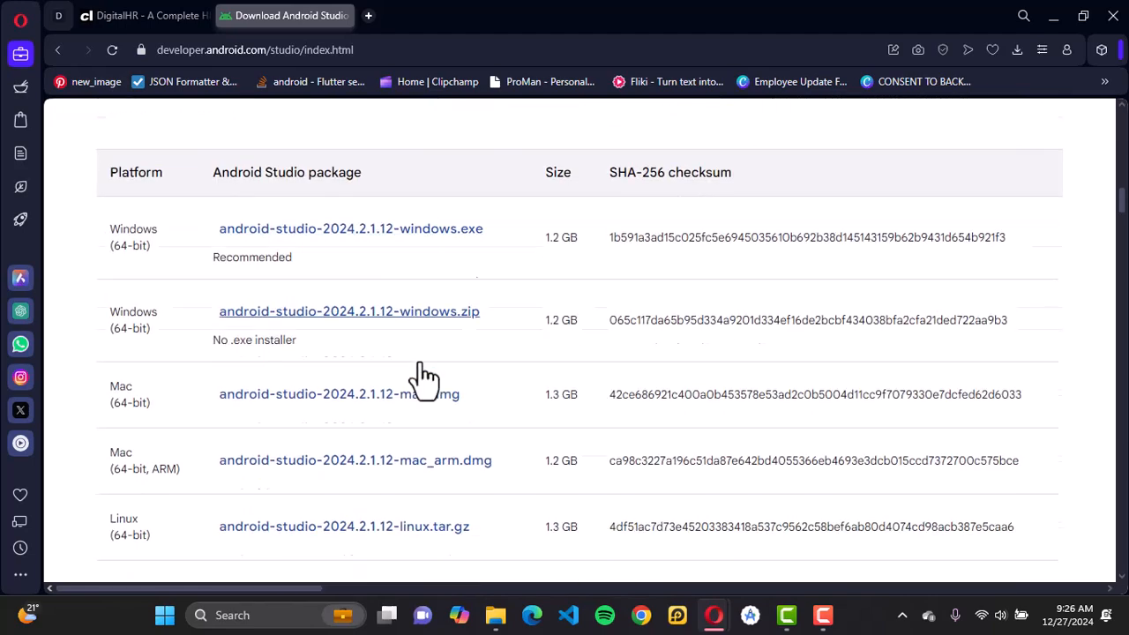
scroll(419, 361, "up", 1)
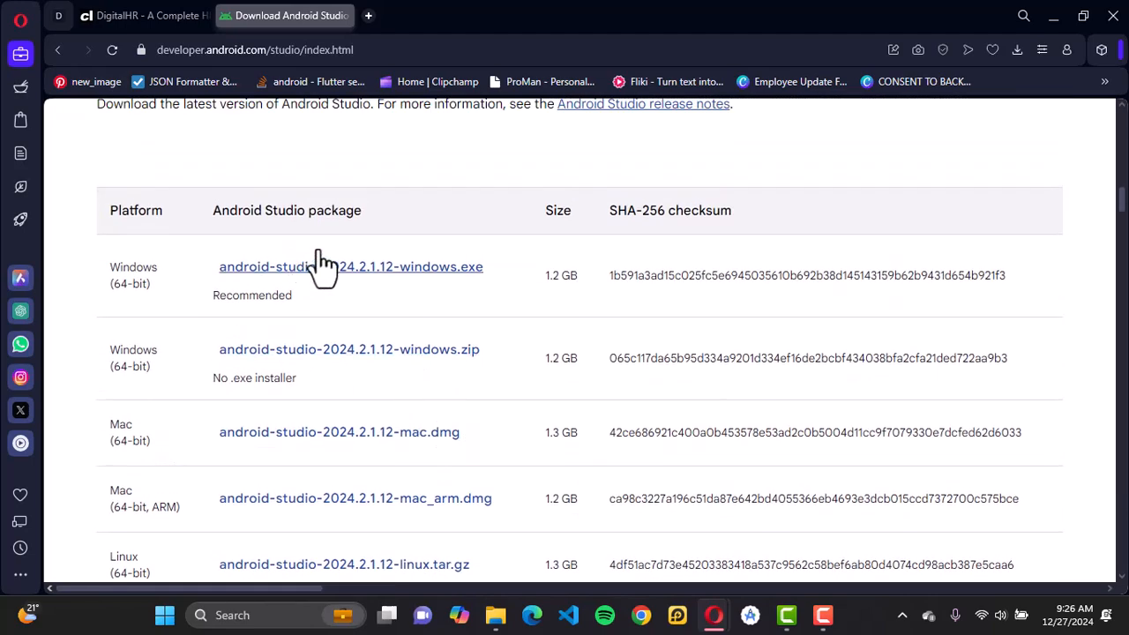
scroll(422, 385, "down", 7)
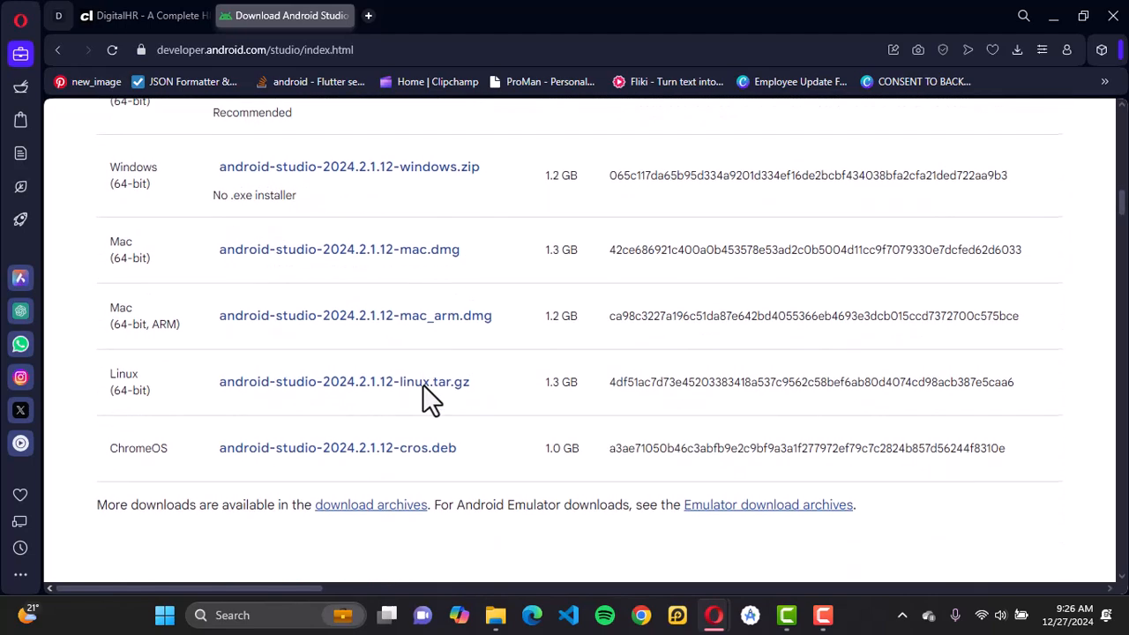
Review the Android Studio package and command line tools tables, and locate the Android Studio Ladybug download
scroll(422, 385, "up", 1)
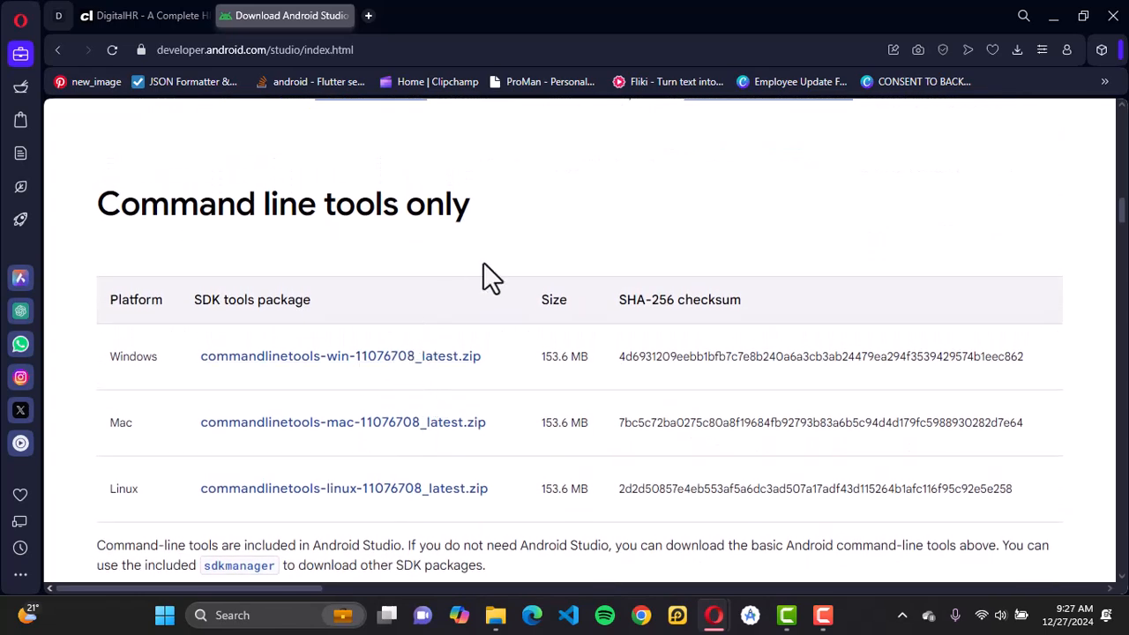
scroll(483, 264, "up", 6)
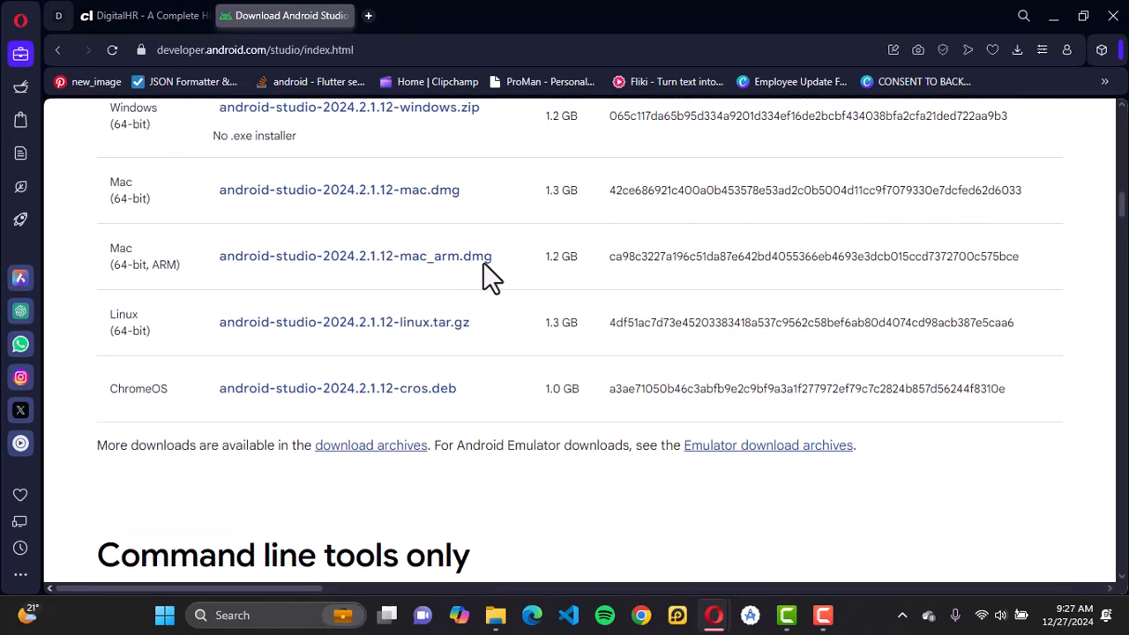
scroll(483, 262, "up", 20)
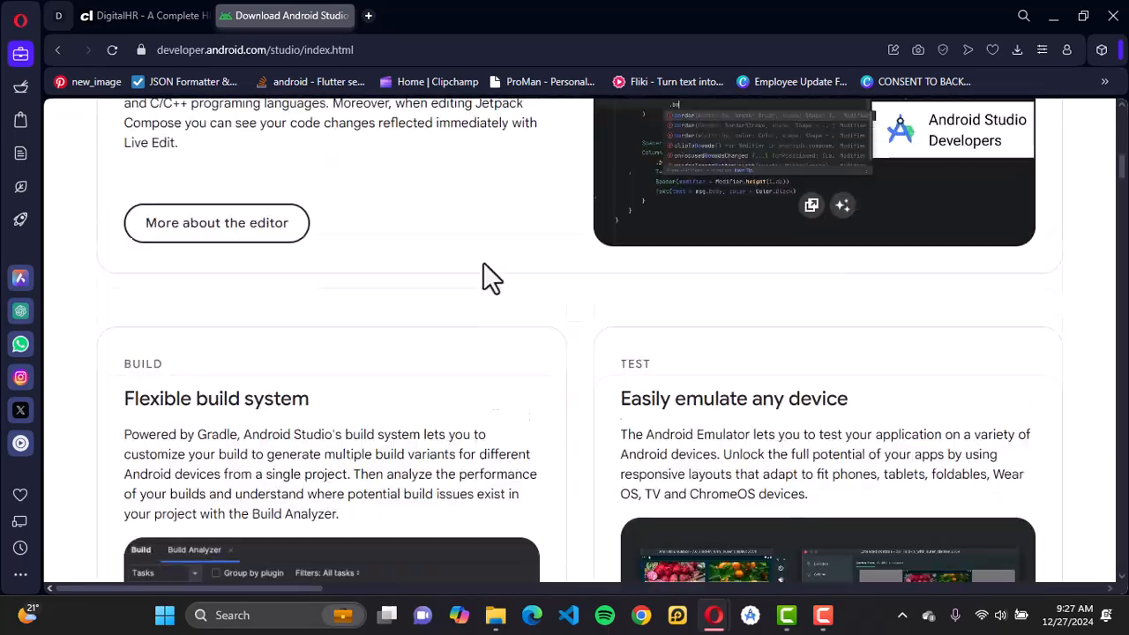
scroll(484, 264, "up", 20)
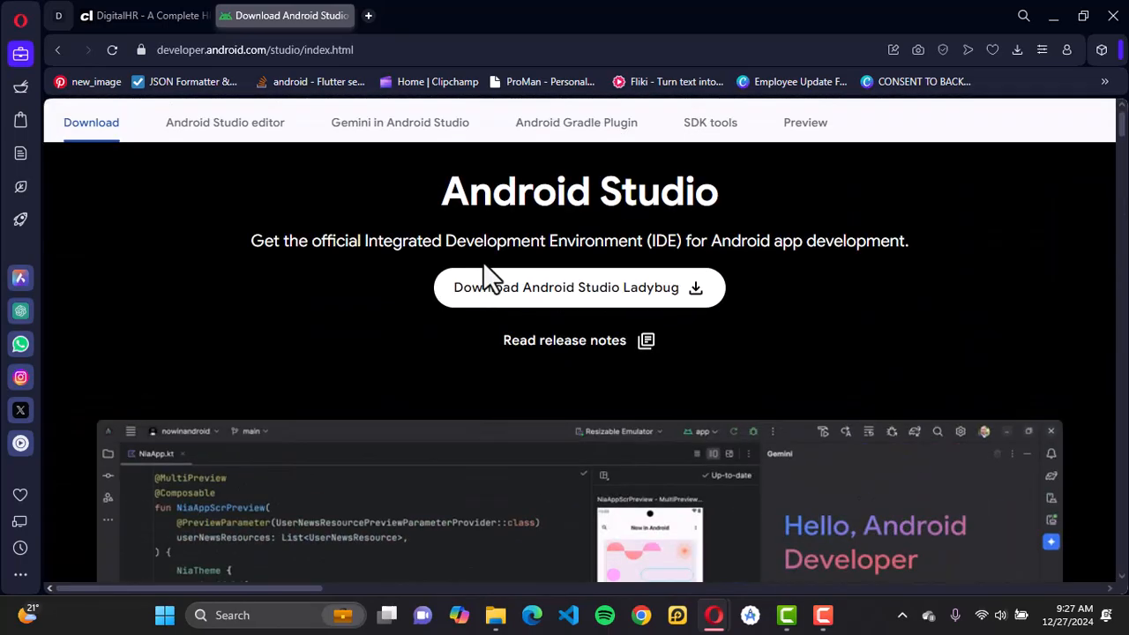
scroll(487, 272, "down", 1)
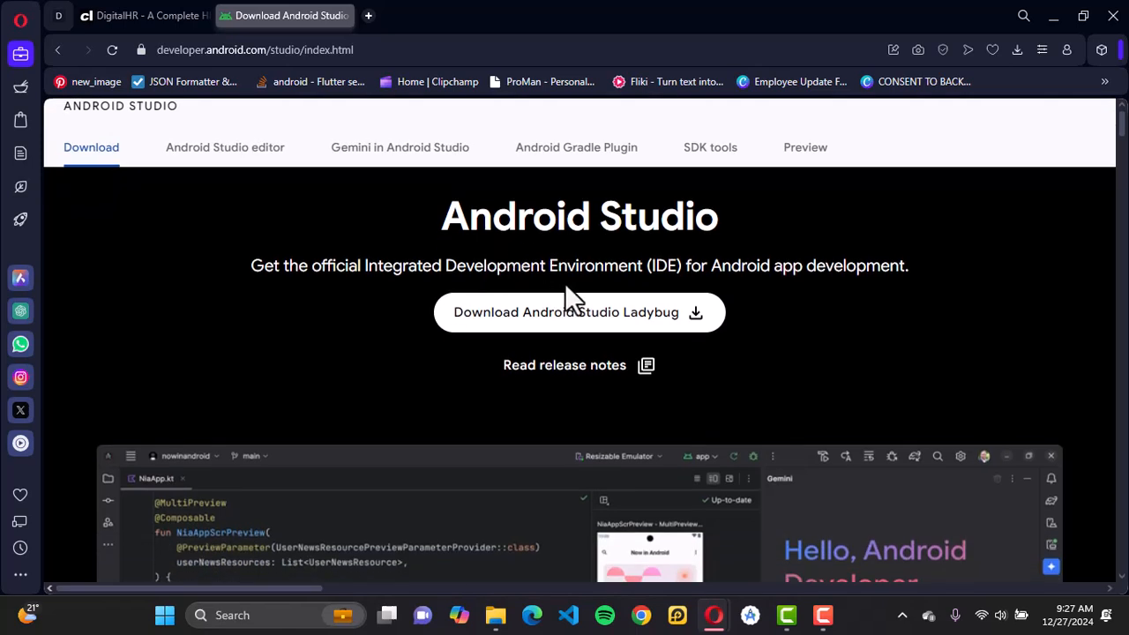
left_click(588, 330)
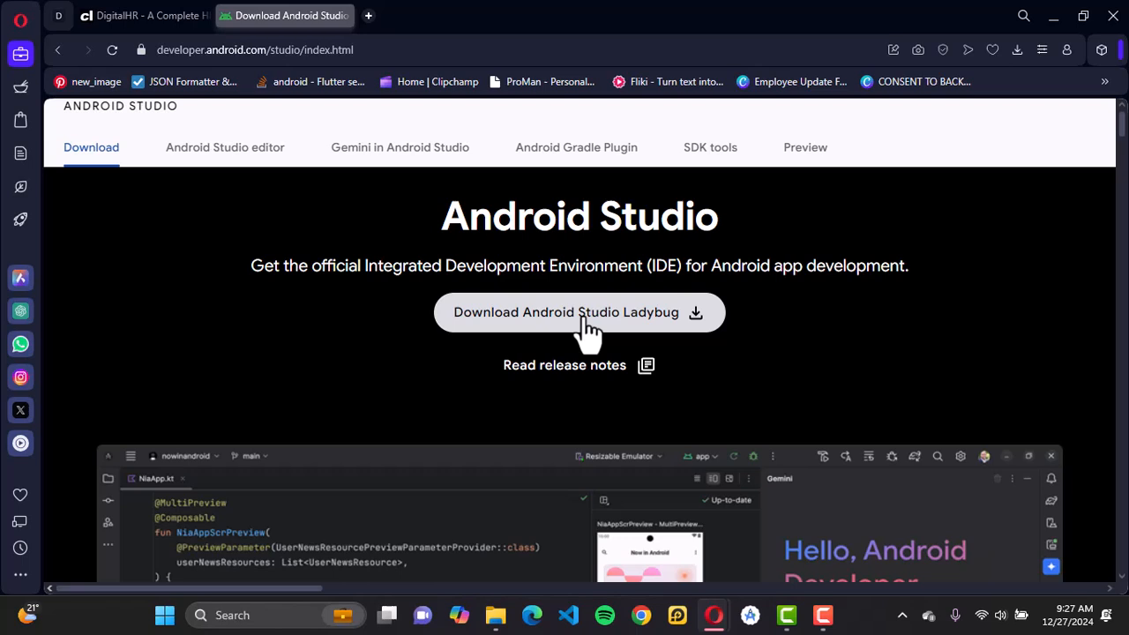
scroll(587, 333, "down", 1)
scroll(529, 291, "up", 1)
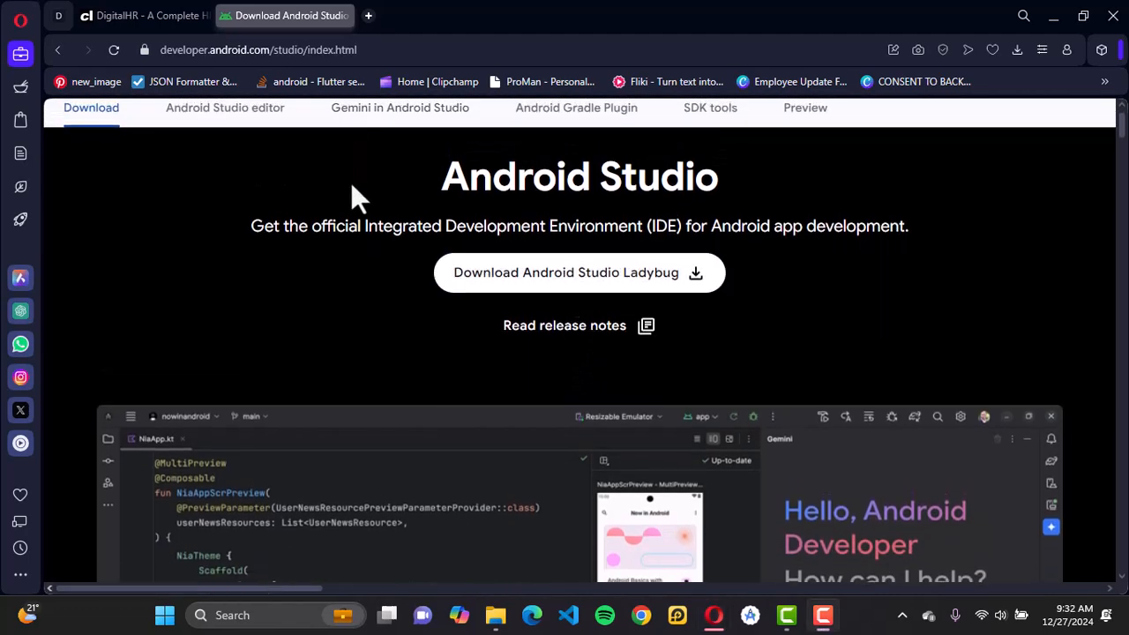
left_click(370, 22)
type("https://docs.flutter.dev/get-started/install")
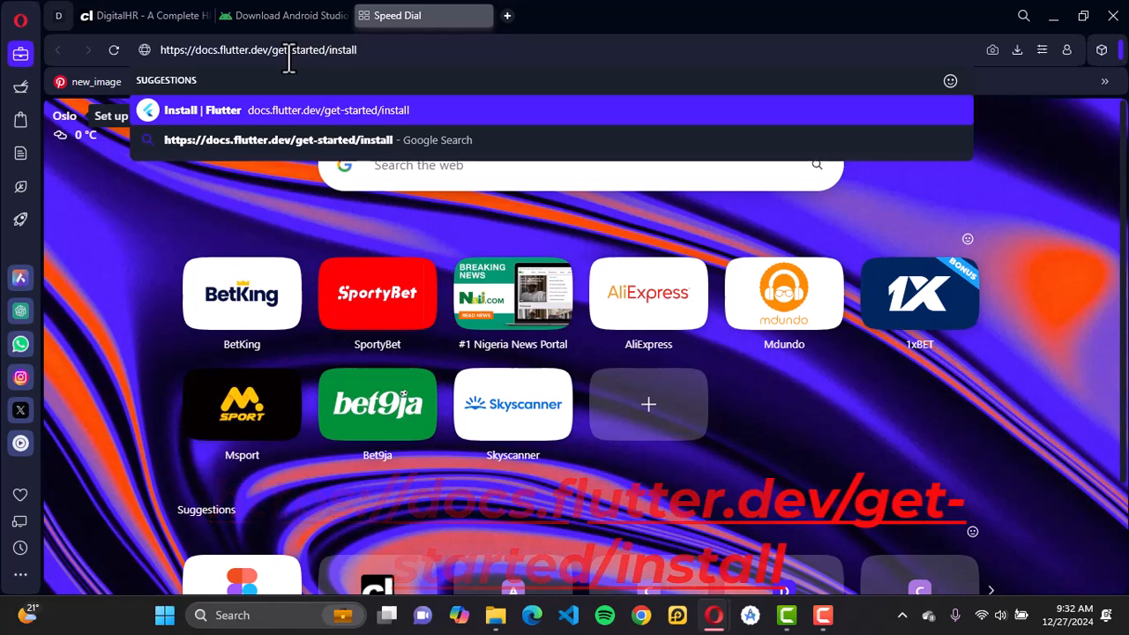
key("Return")
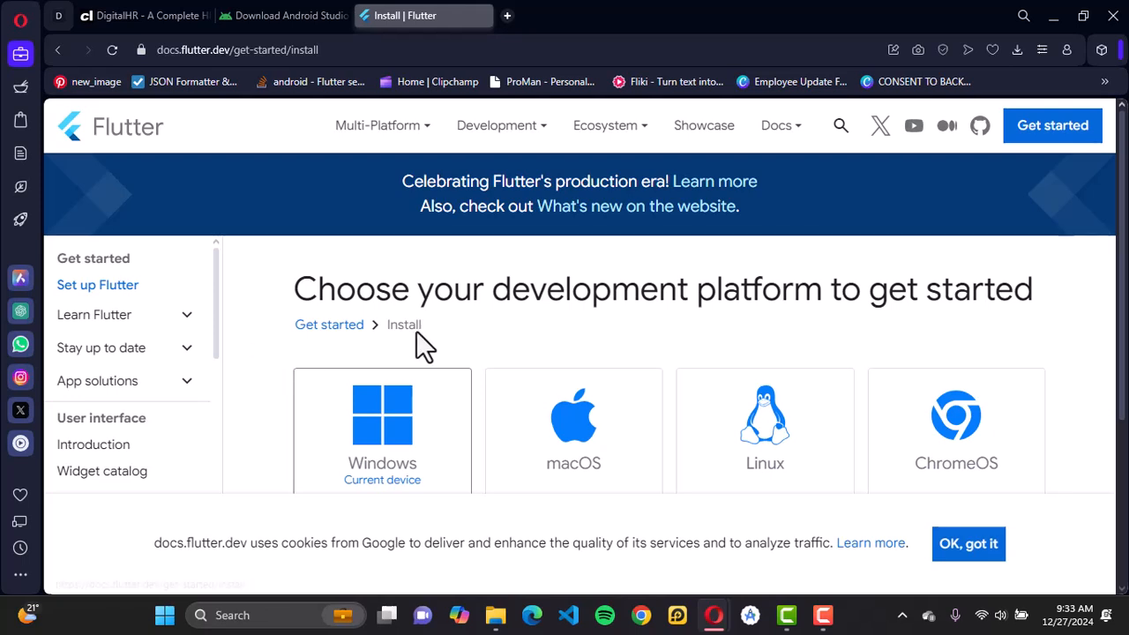
scroll(416, 335, "down", 1)
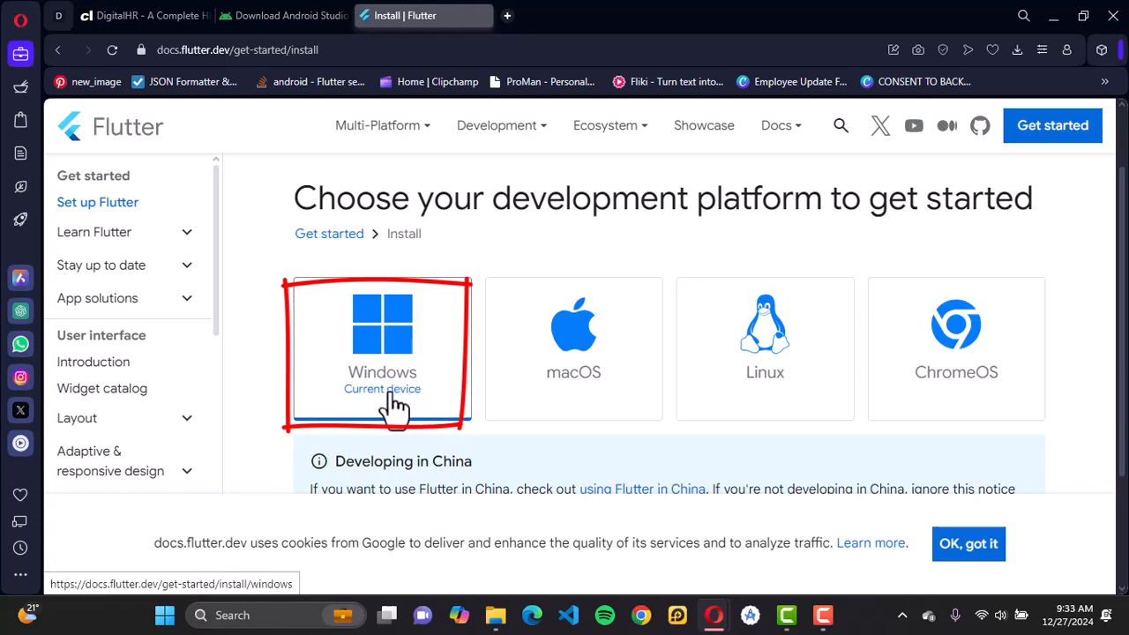
left_click(561, 369)
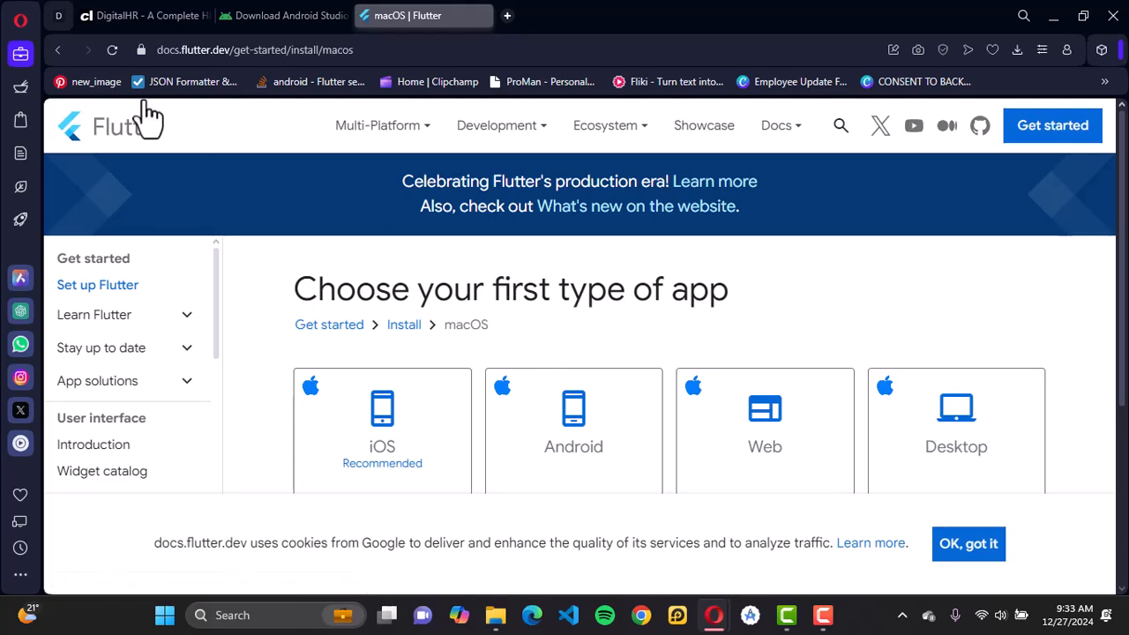
left_click(58, 50)
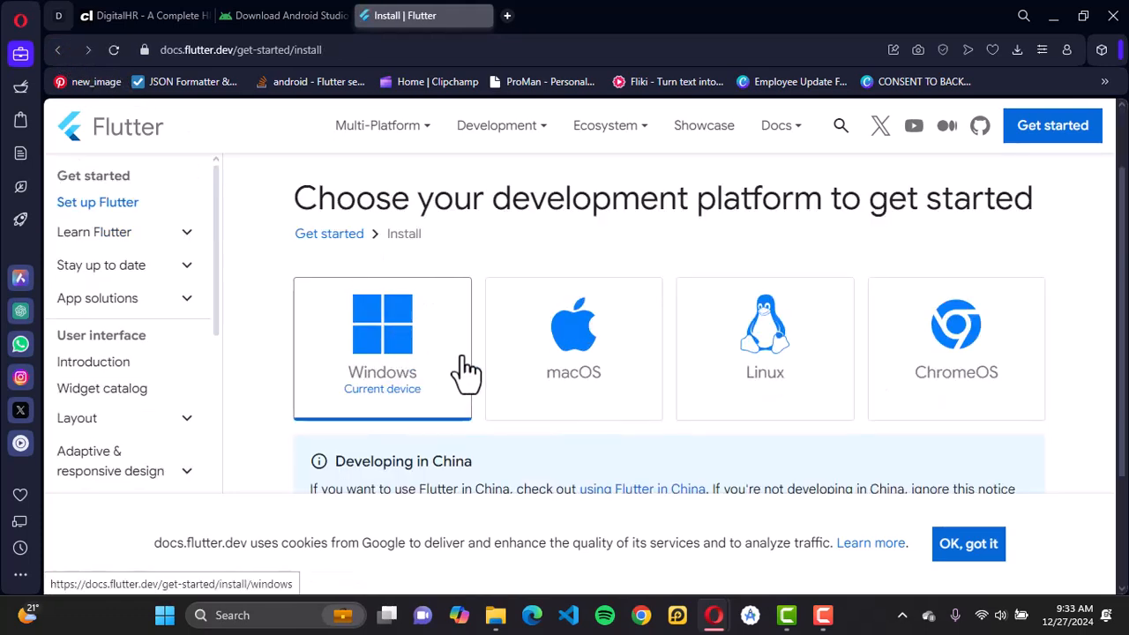
Accept the cookie notice on the Flutter install page and reload the development platform choice through Get started
scroll(465, 370, "down", 2)
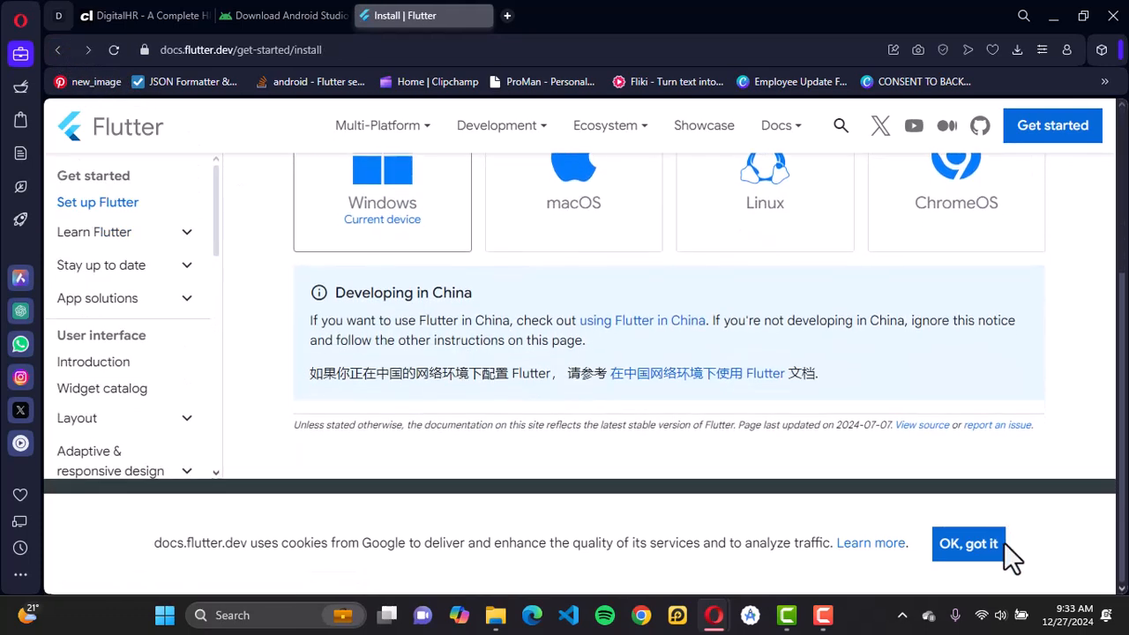
left_click(969, 544)
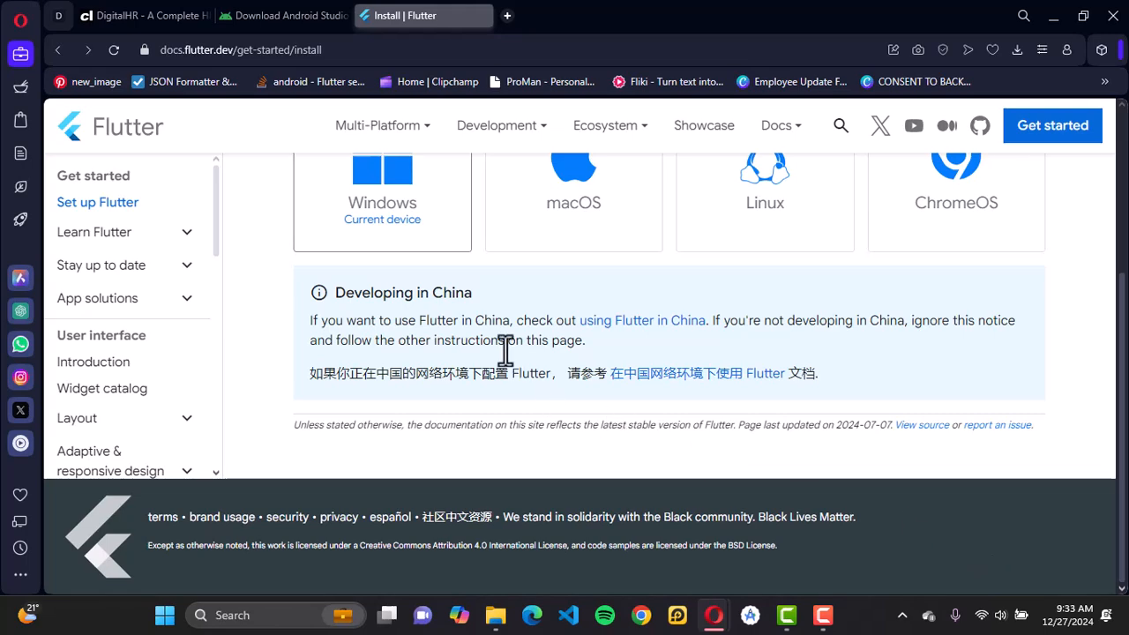
scroll(505, 348, "up", 3)
left_click(1061, 137)
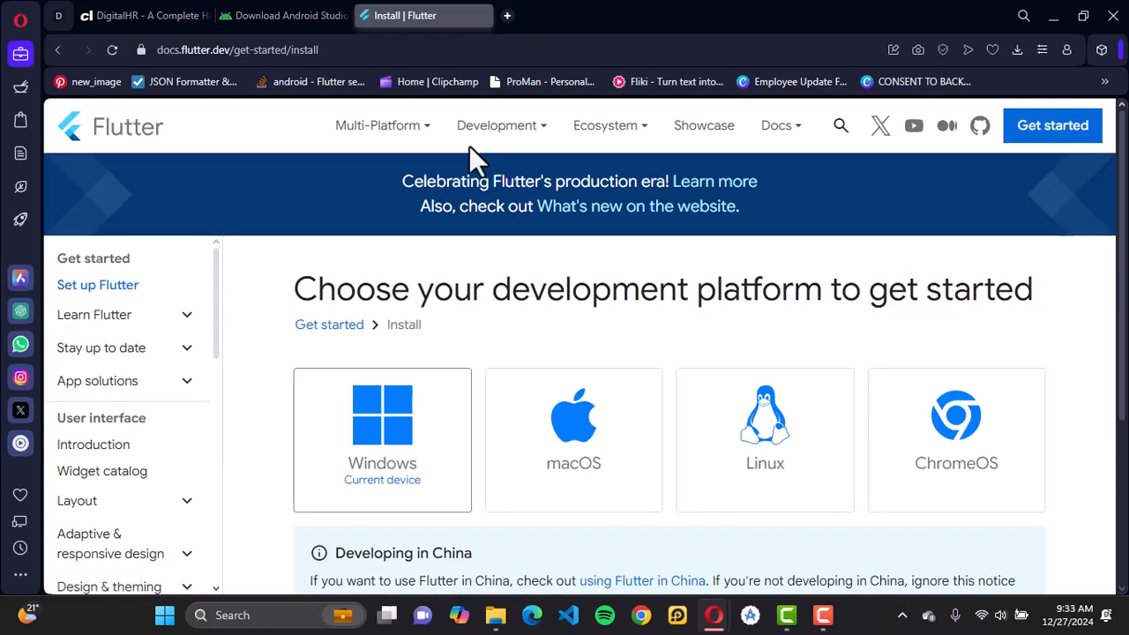
Choose Windows as the development platform and Android as the first type of app
scroll(414, 154, "down", 1)
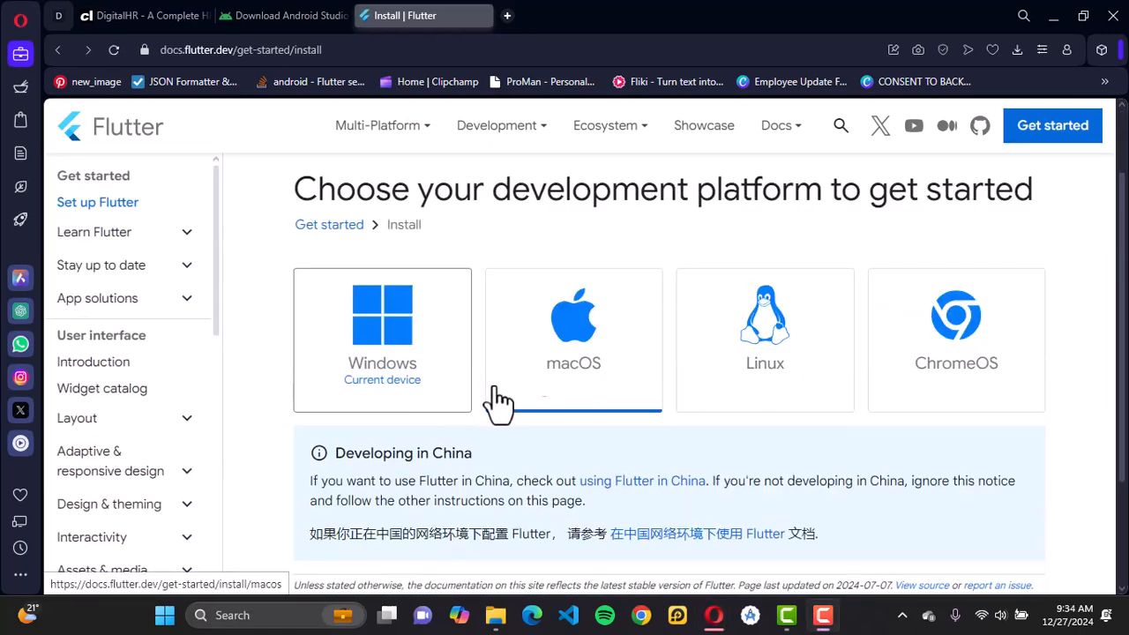
left_click(399, 328)
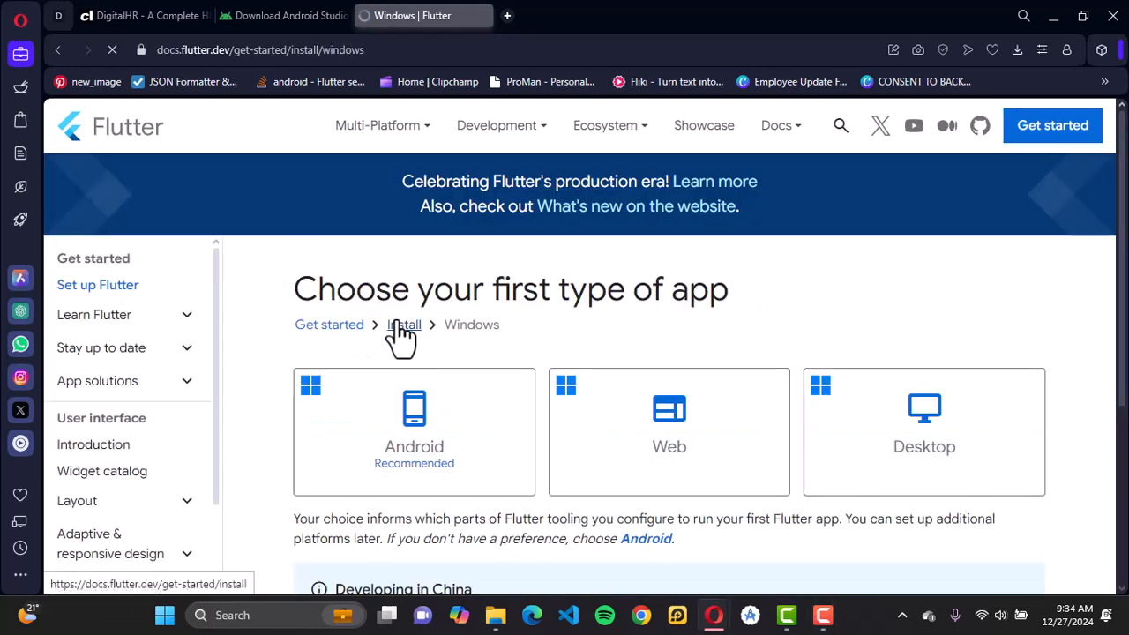
scroll(517, 339, "down", 1)
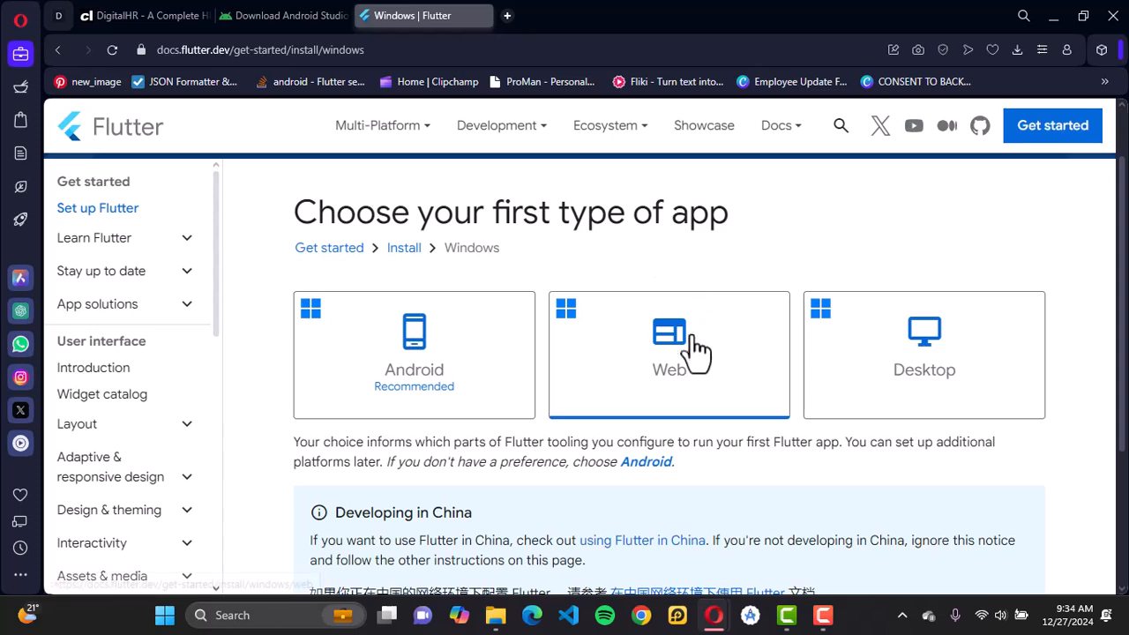
left_click(445, 371)
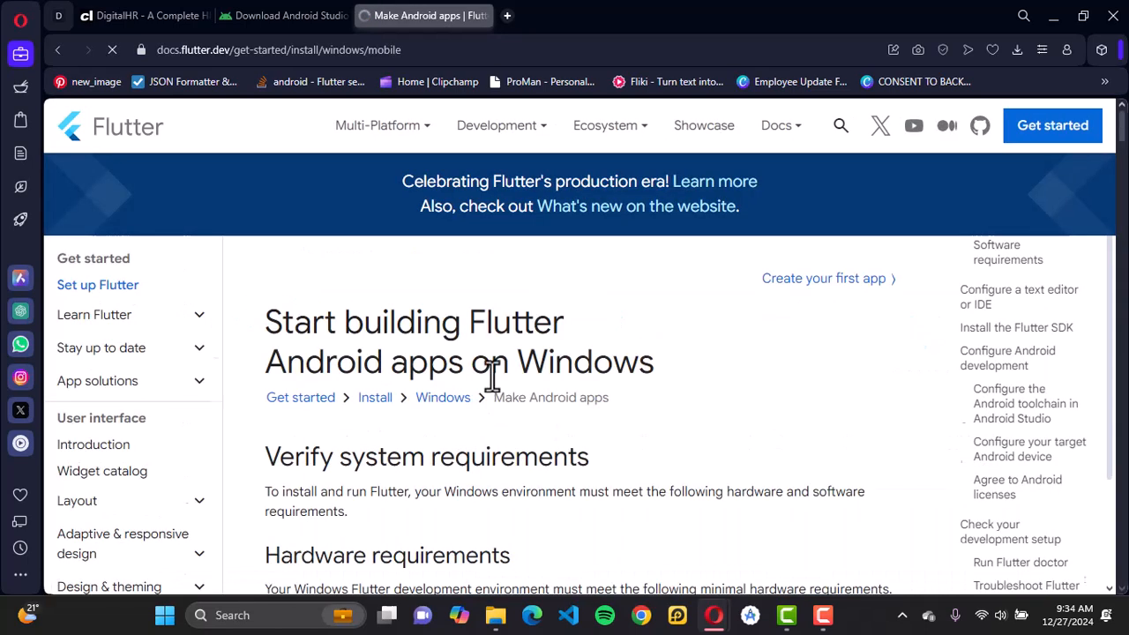
Examine the hardware and software requirements, development tools and text editor or IDE options for Flutter Android apps on Windows
scroll(504, 369, "down", 1)
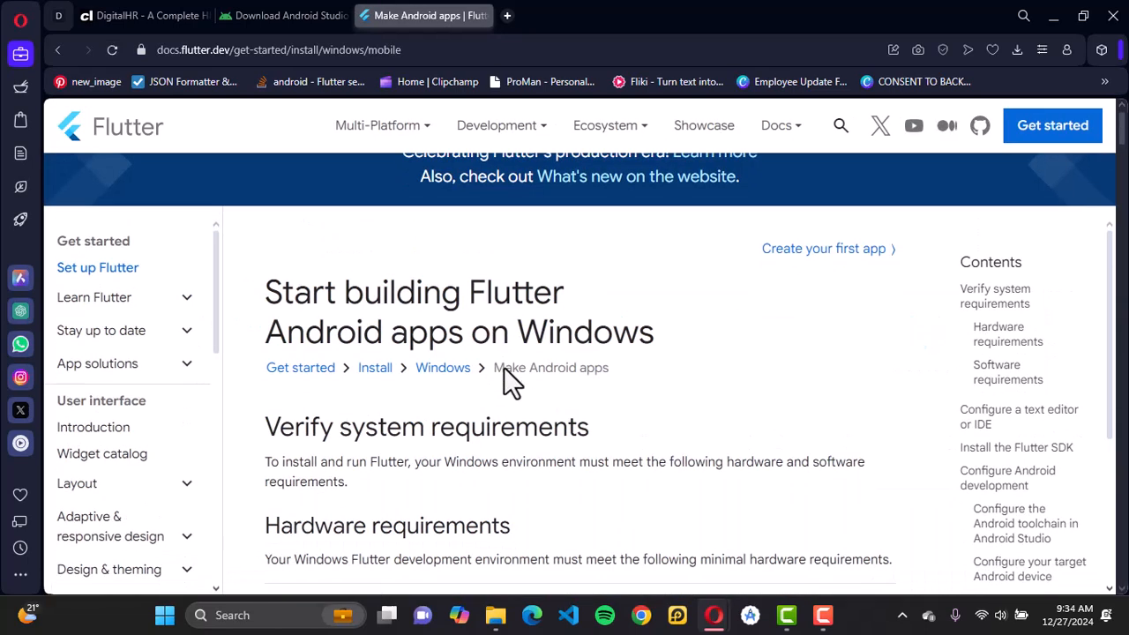
scroll(432, 424, "down", 3)
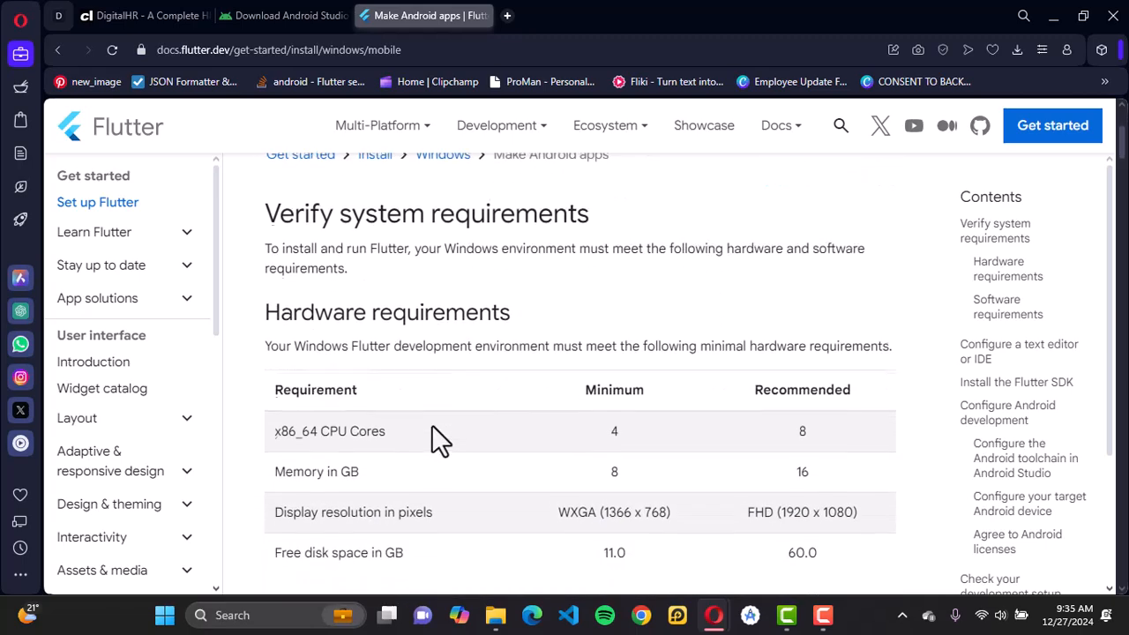
scroll(420, 378, "down", 1)
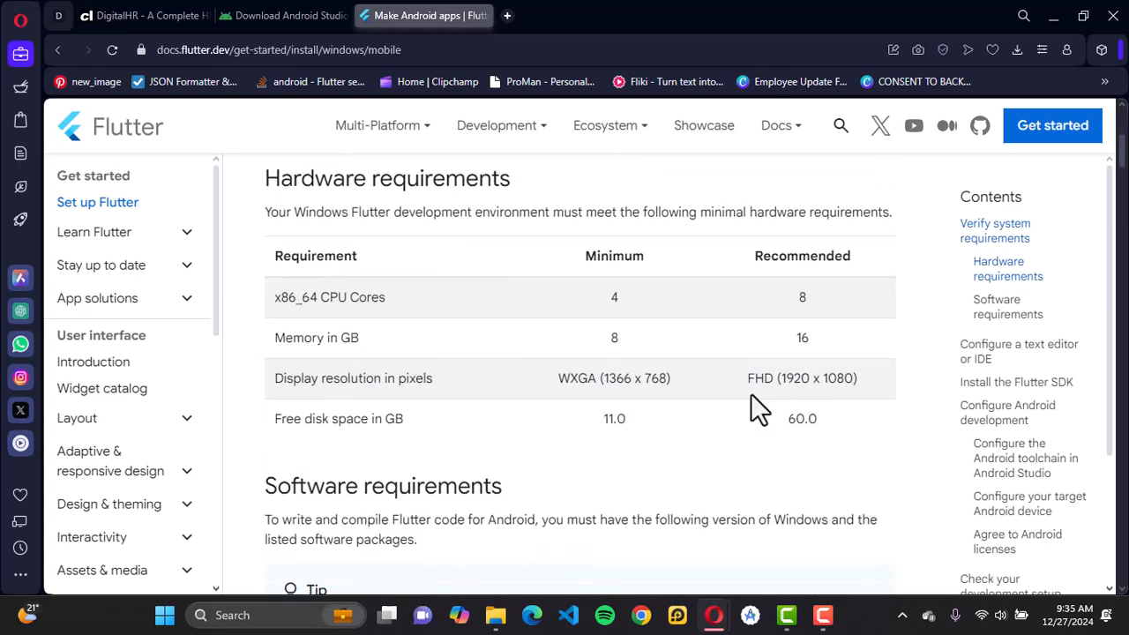
scroll(334, 377, "down", 1)
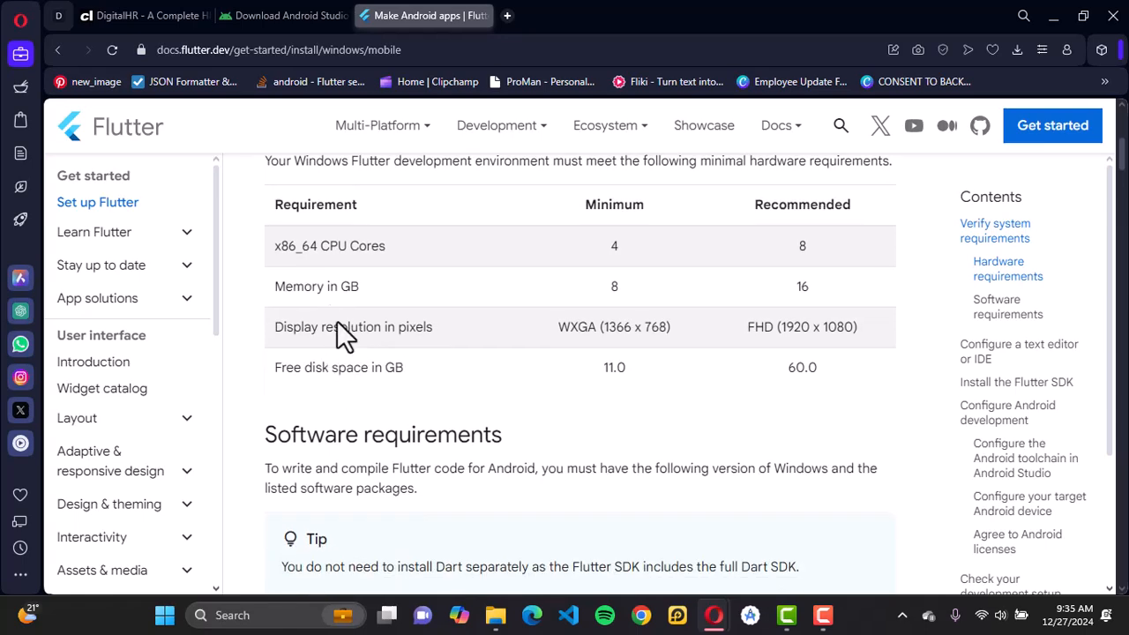
scroll(396, 414, "down", 2)
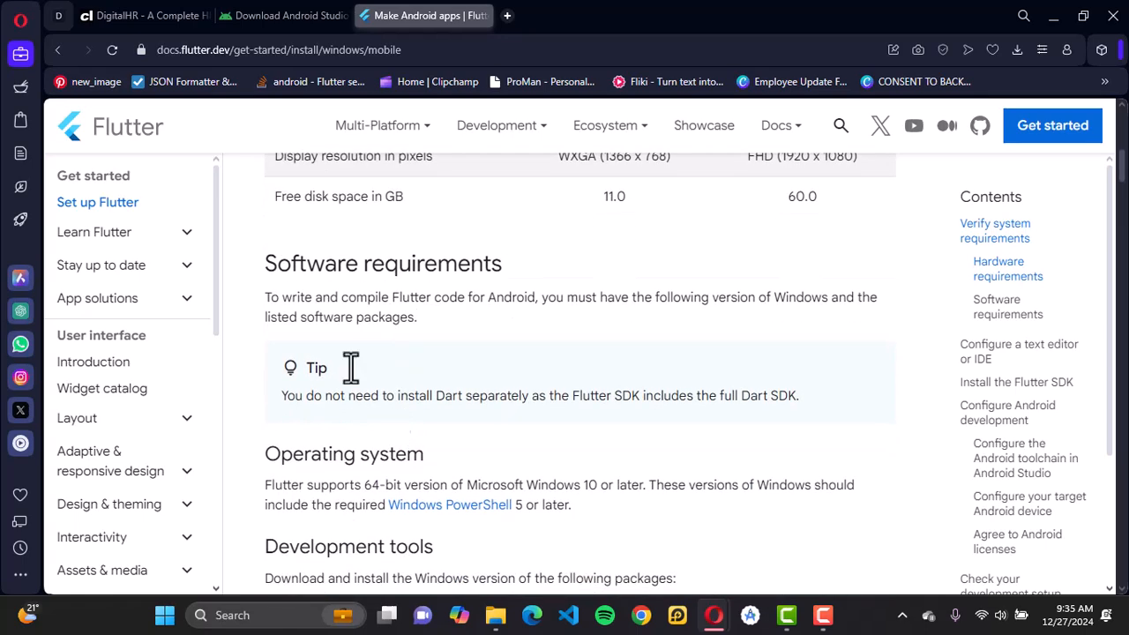
scroll(470, 396, "down", 2)
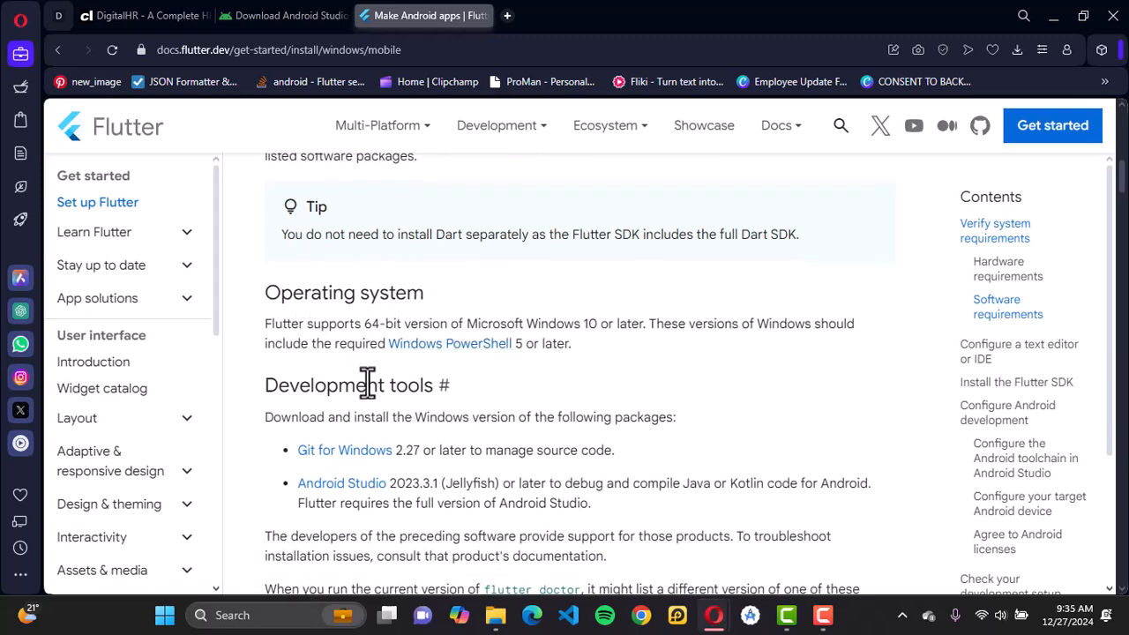
scroll(367, 388, "down", 2)
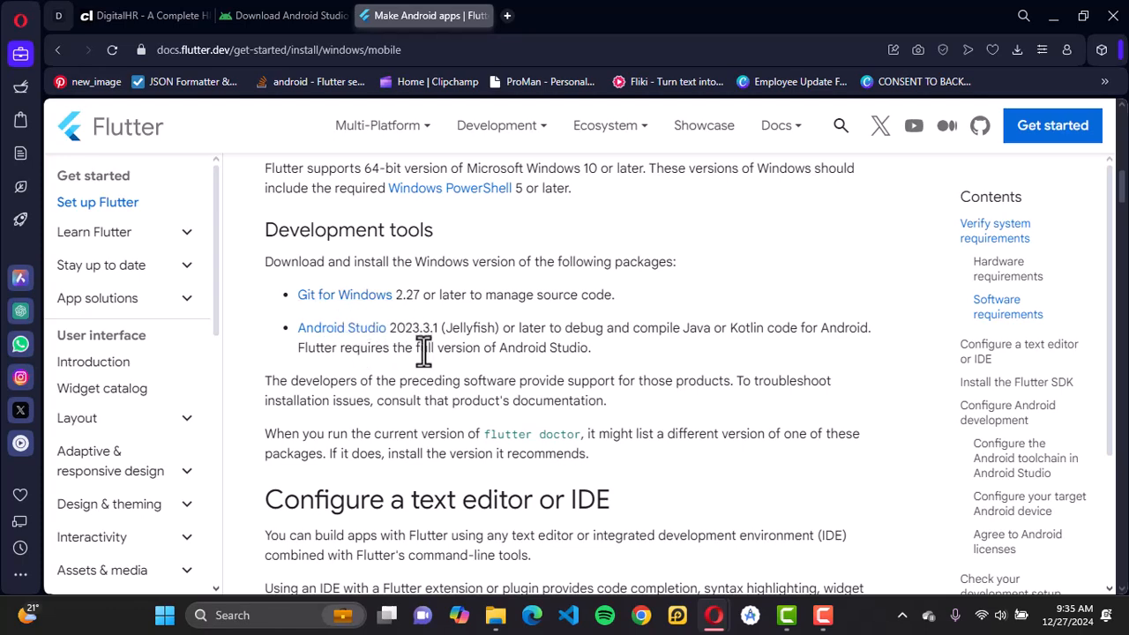
scroll(423, 348, "down", 1)
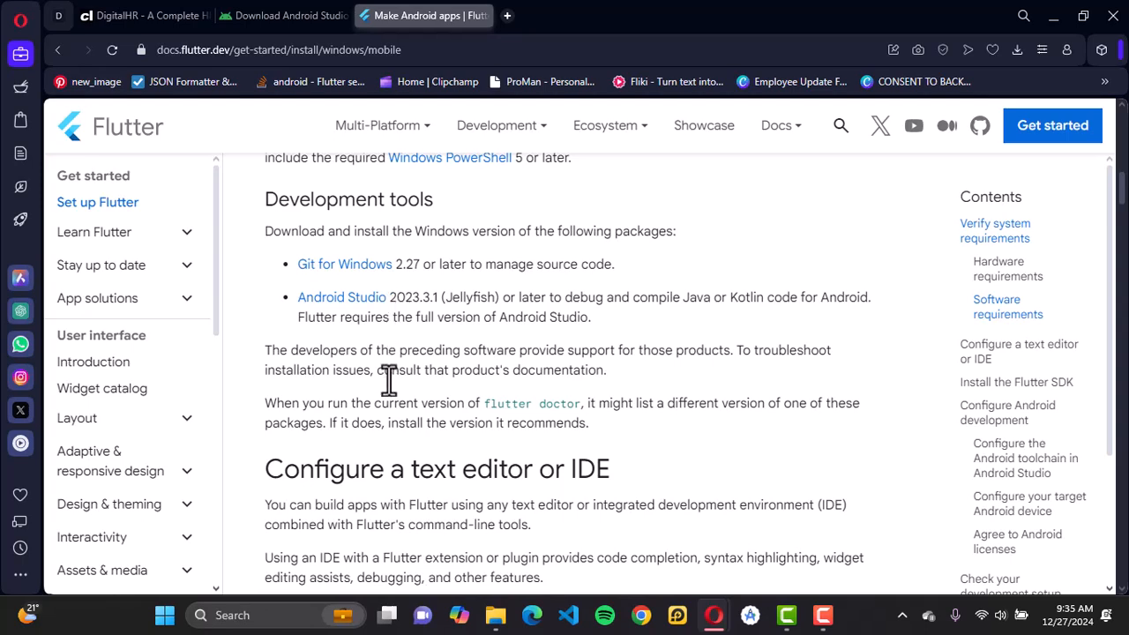
scroll(389, 378, "down", 2)
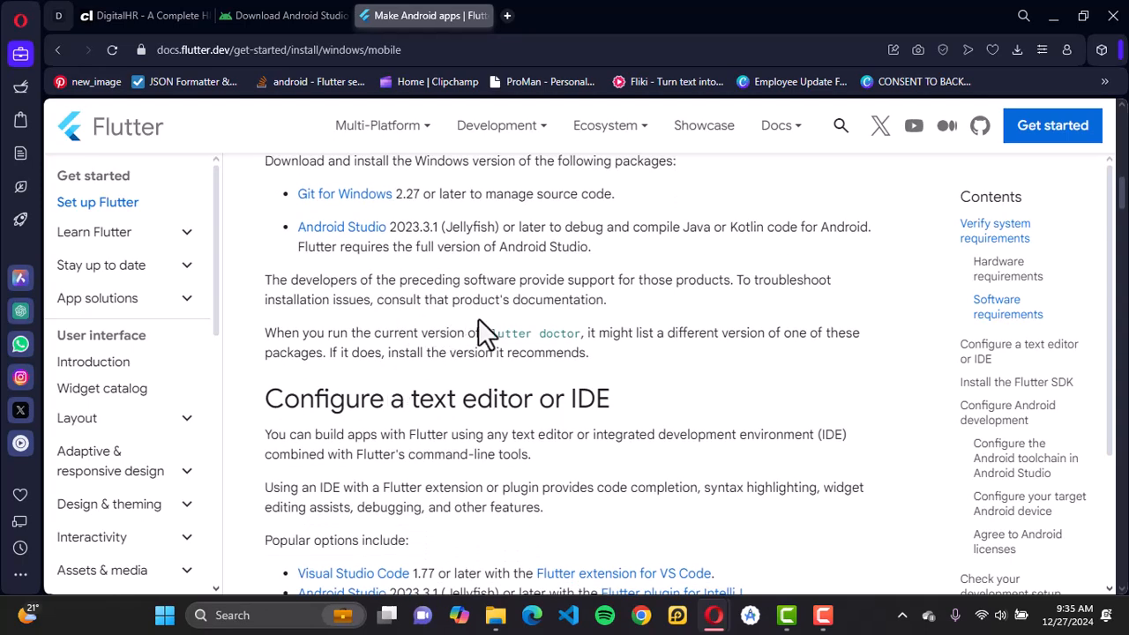
scroll(373, 445, "down", 3)
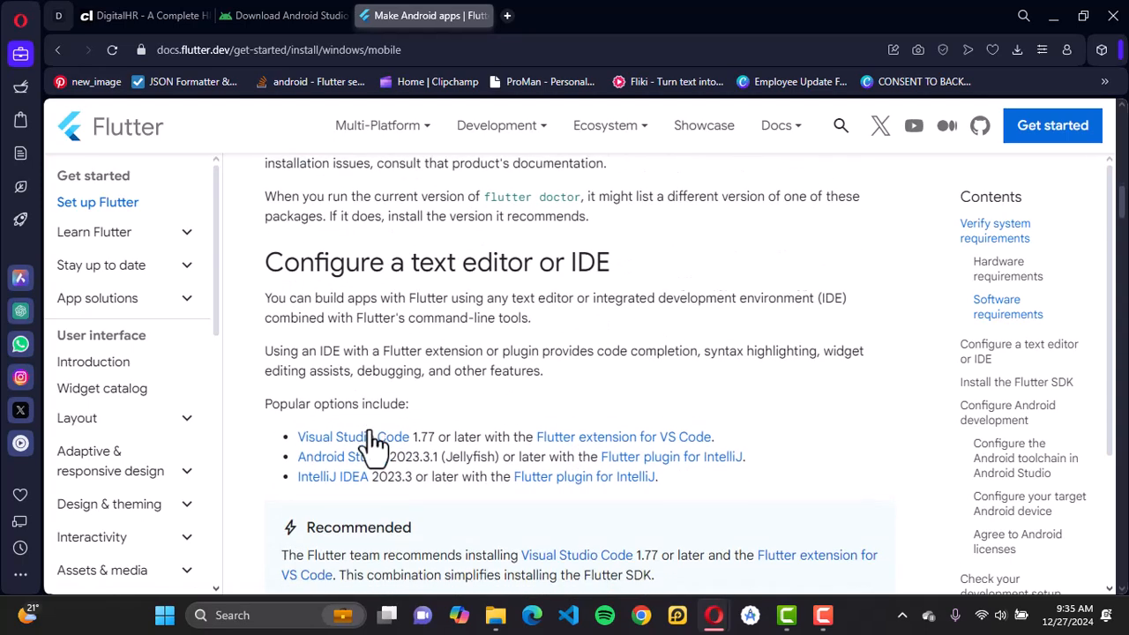
Show the Use VS Code to install variant for the Flutter SDK and examine its installation instructions
scroll(499, 416, "down", 5)
scroll(494, 415, "down", 1)
left_click(369, 369)
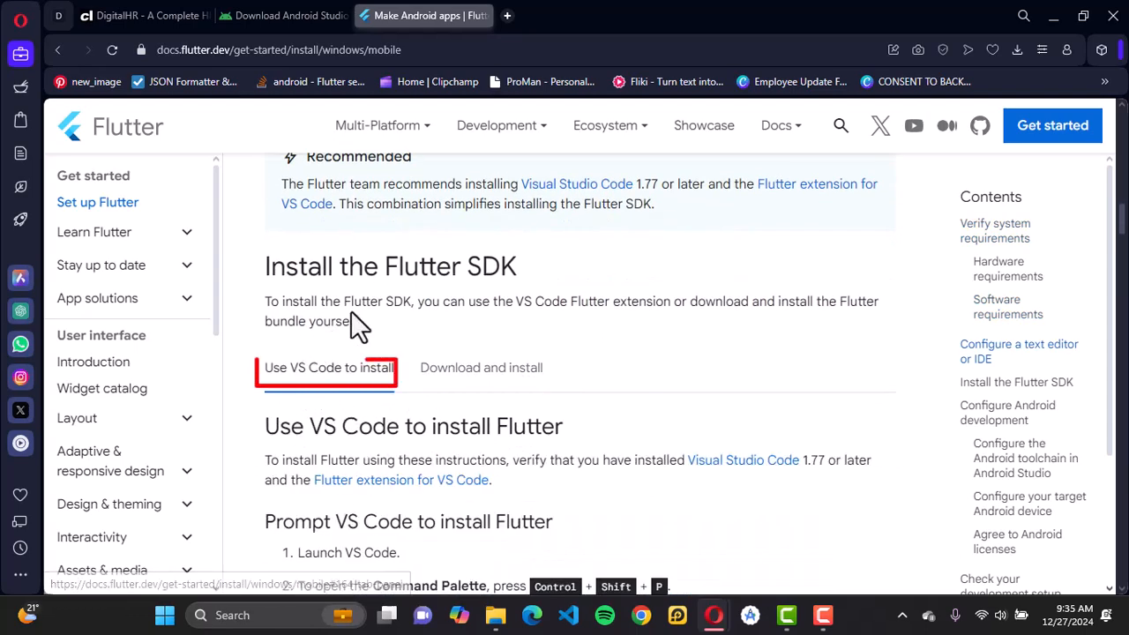
scroll(366, 326, "down", 1)
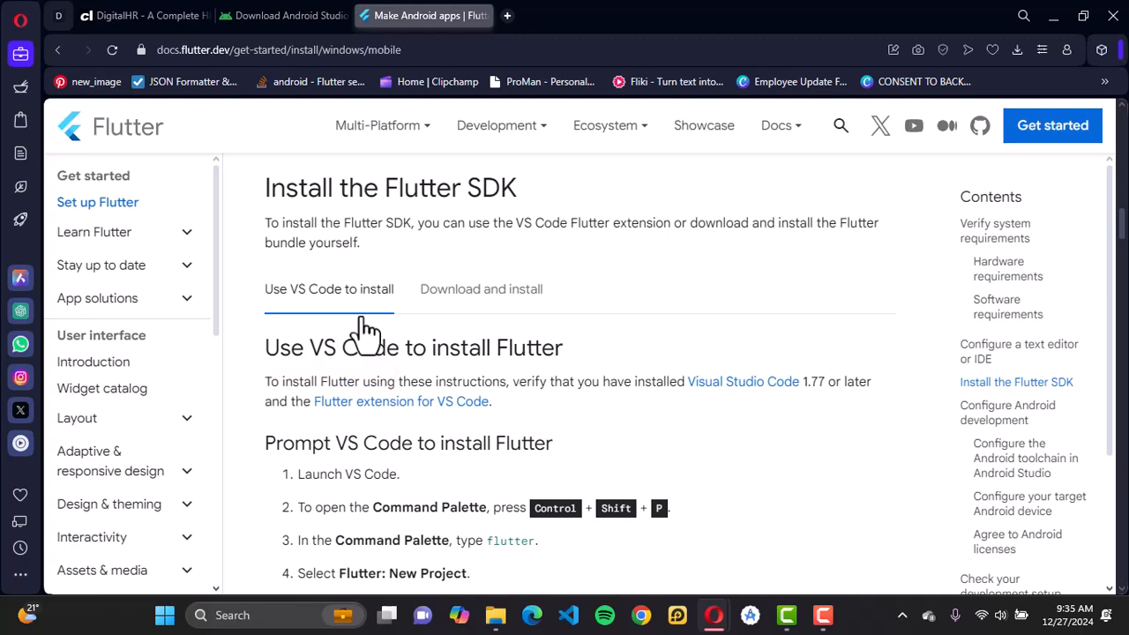
scroll(362, 326, "down", 1)
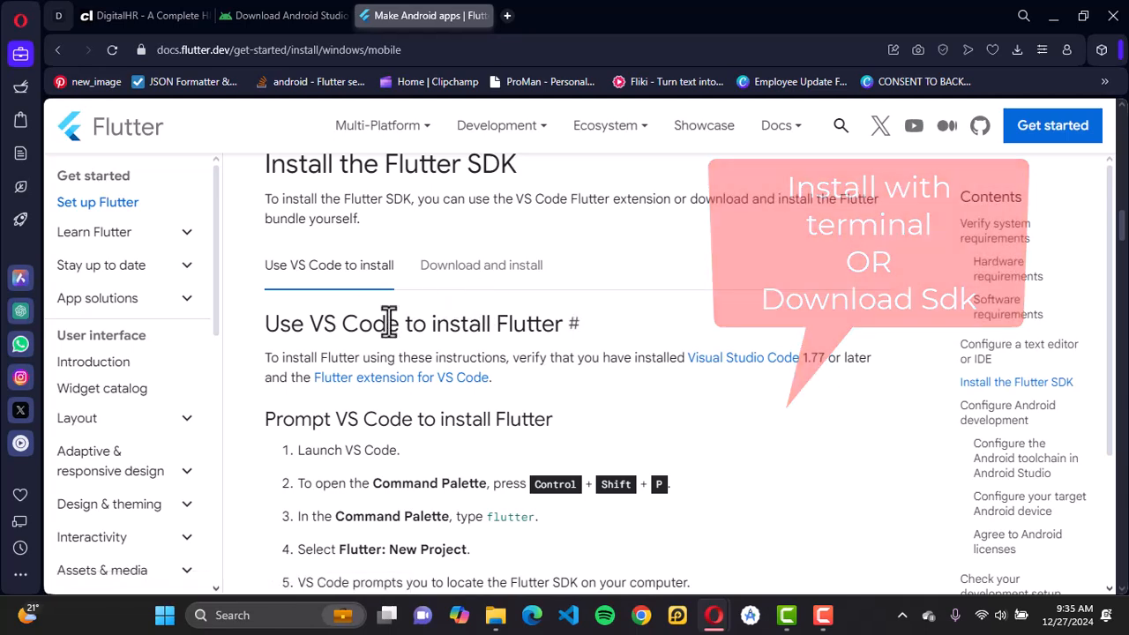
scroll(389, 323, "down", 1)
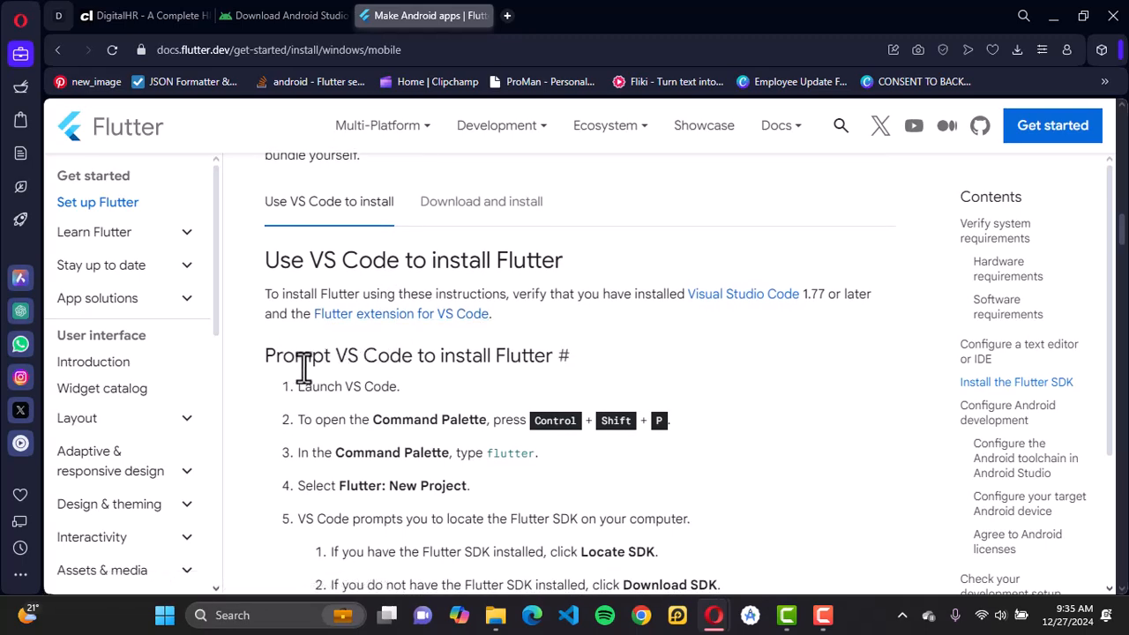
scroll(306, 366, "down", 1)
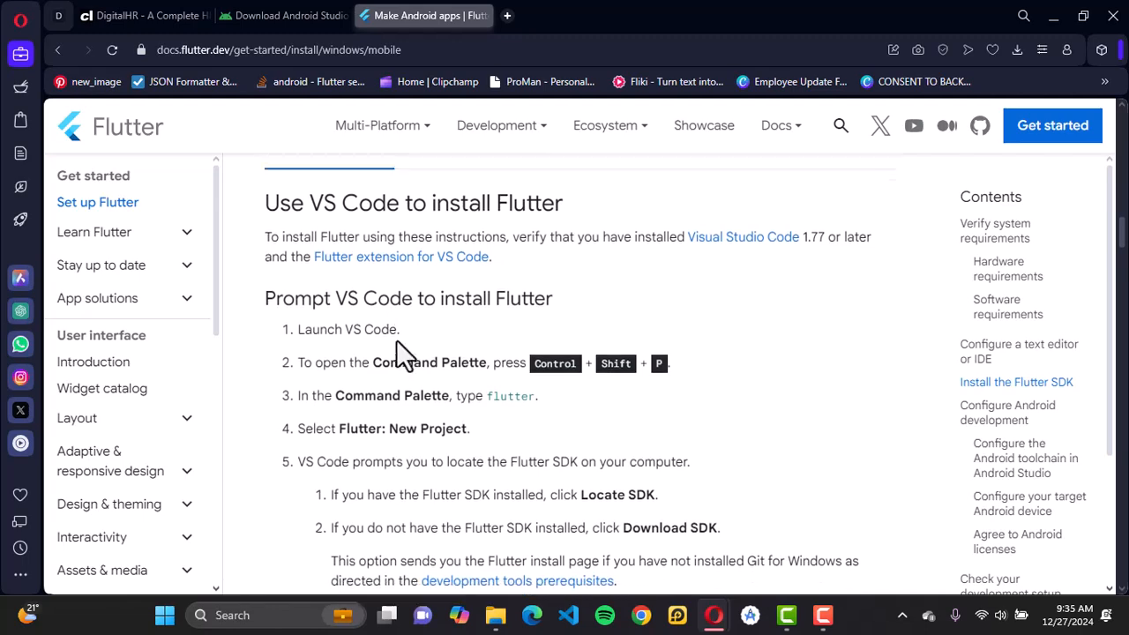
scroll(371, 328, "down", 1)
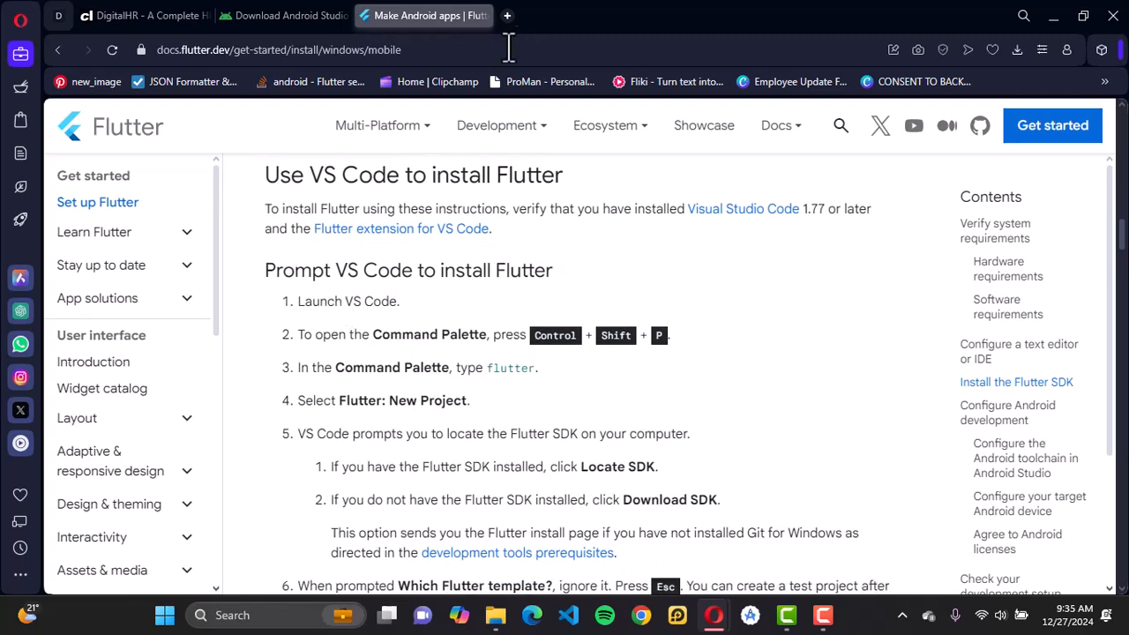
Examine the steps for prompting VS Code to install Flutter and locating or downloading the Flutter SDK
scroll(370, 335, "down", 1)
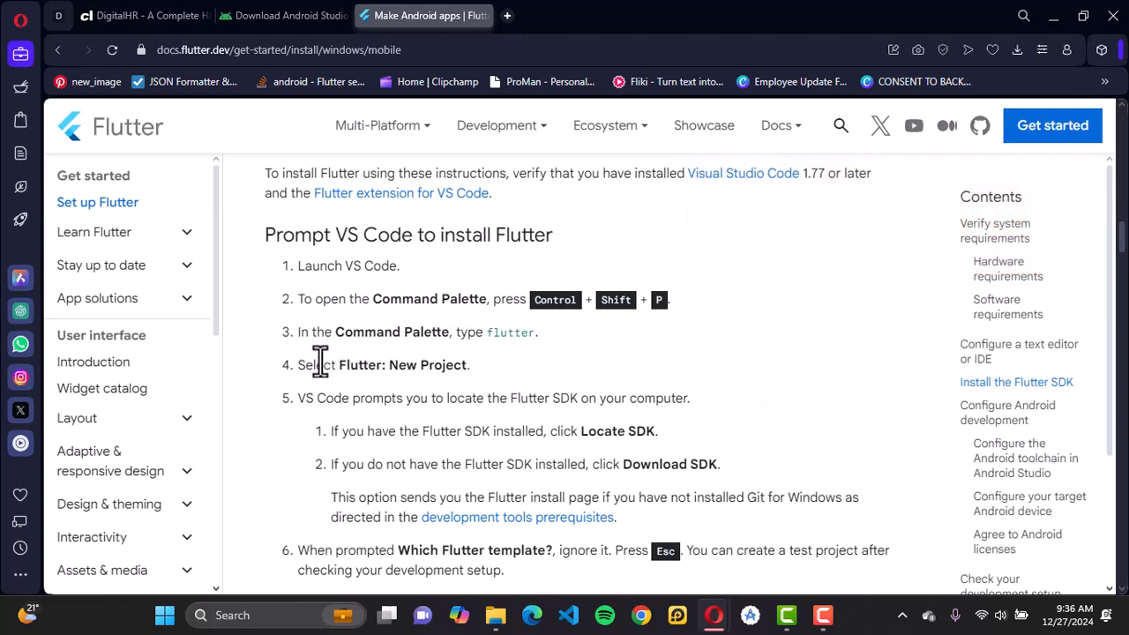
scroll(520, 388, "down", 3)
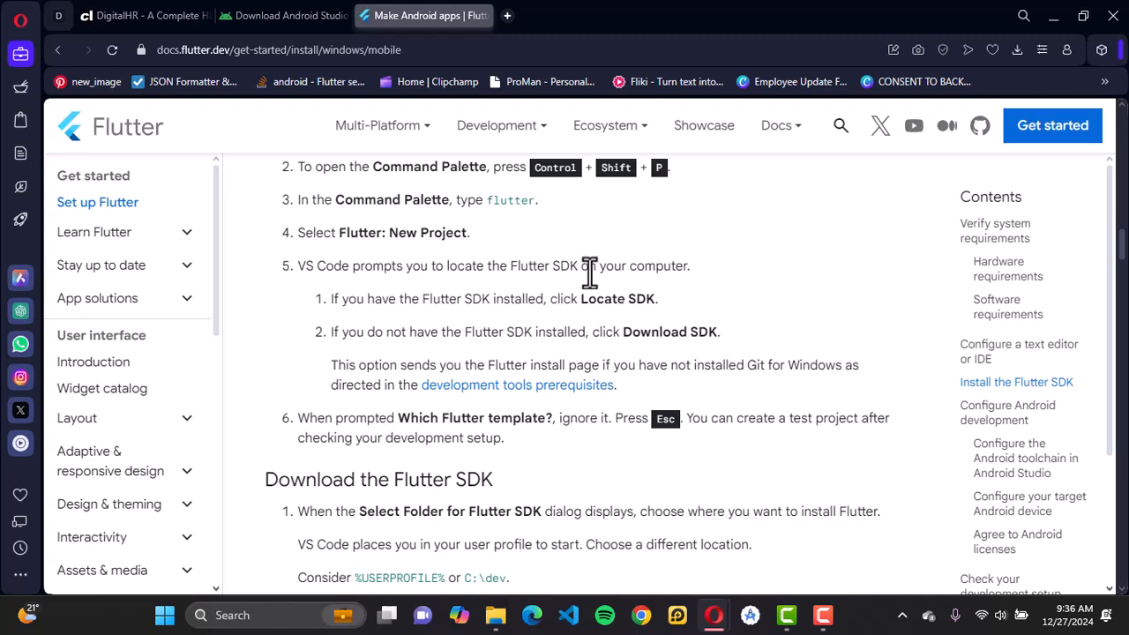
scroll(398, 437, "down", 3)
scroll(398, 437, "up", 1)
scroll(397, 438, "down", 1)
scroll(398, 438, "up", 4)
scroll(397, 437, "up", 3)
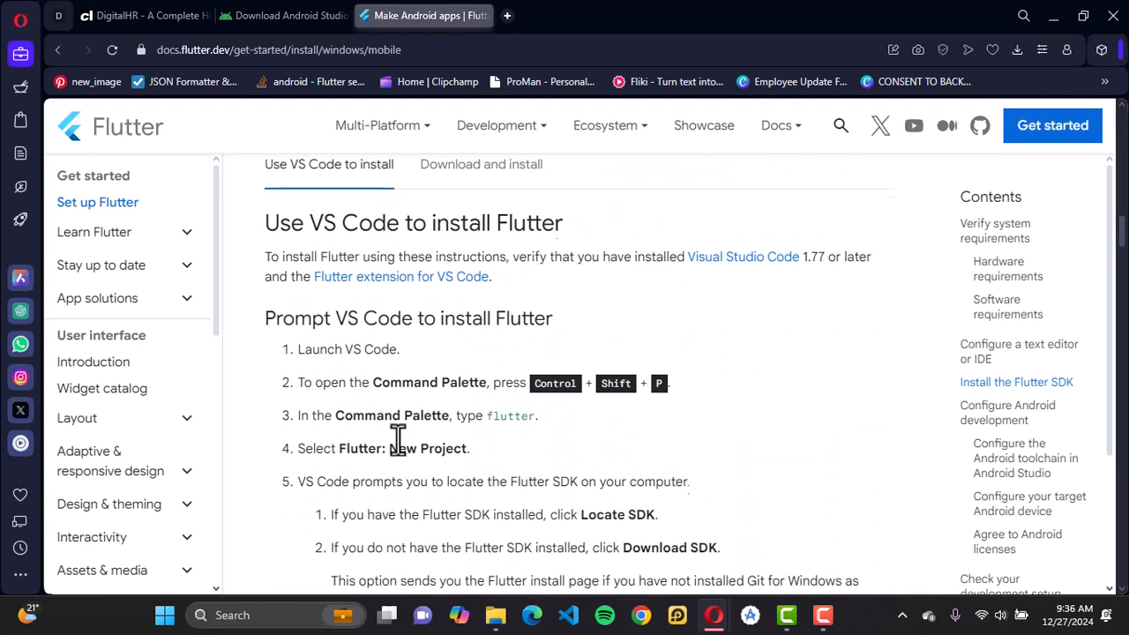
Show the Download and install variant and download the flutter_windows_3.27.1-stable.zip bundle
left_click(476, 261)
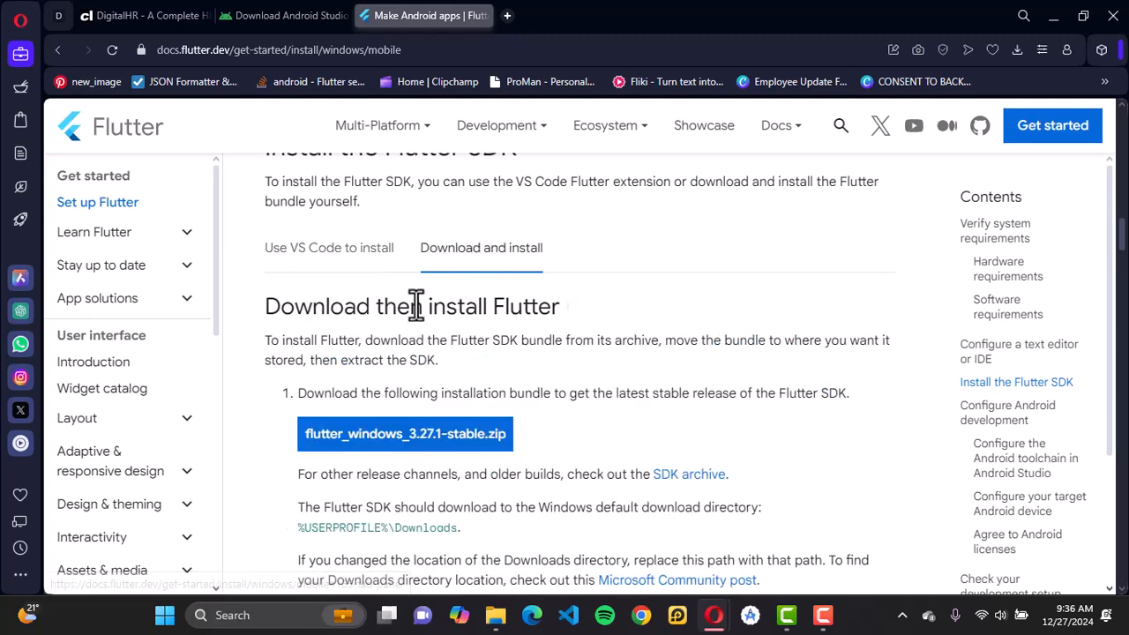
scroll(415, 312, "down", 1)
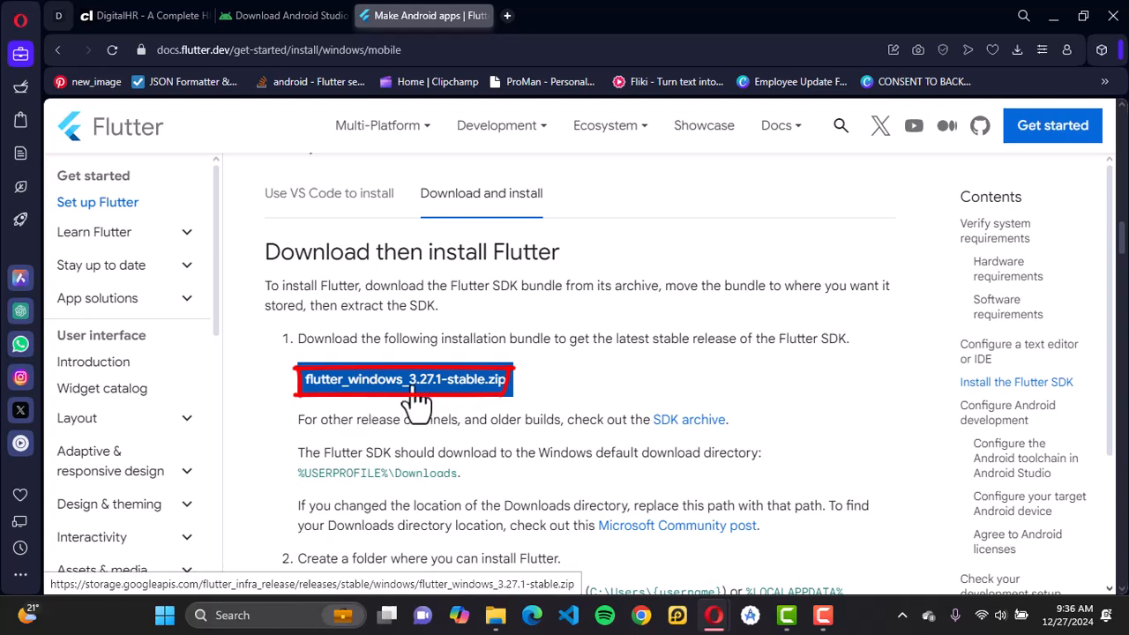
scroll(422, 396, "down", 2)
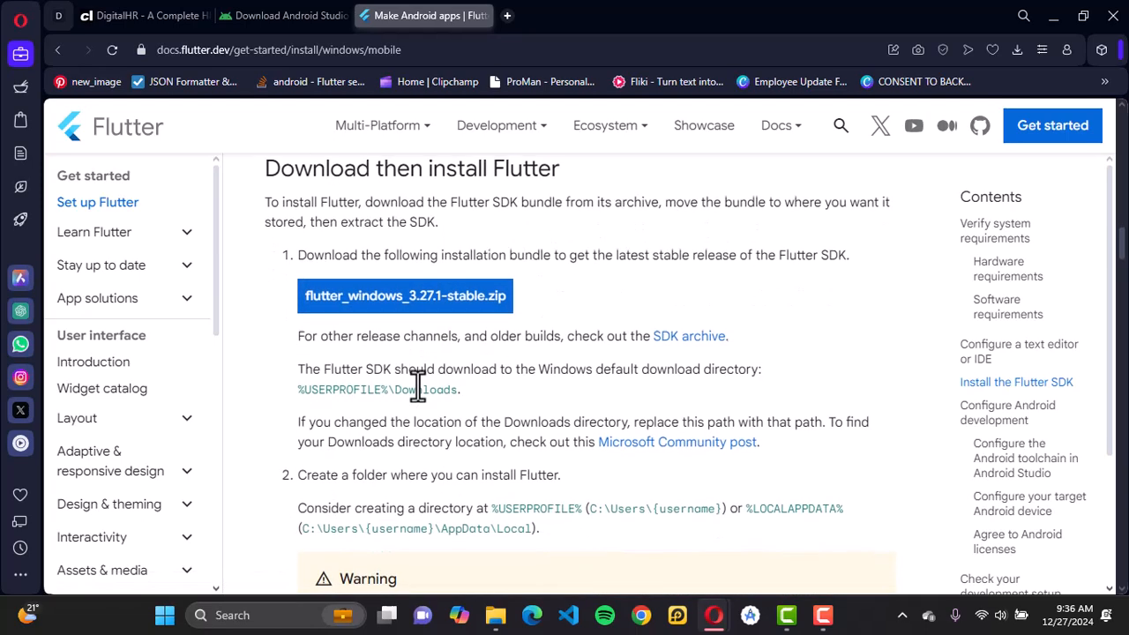
scroll(418, 386, "down", 3)
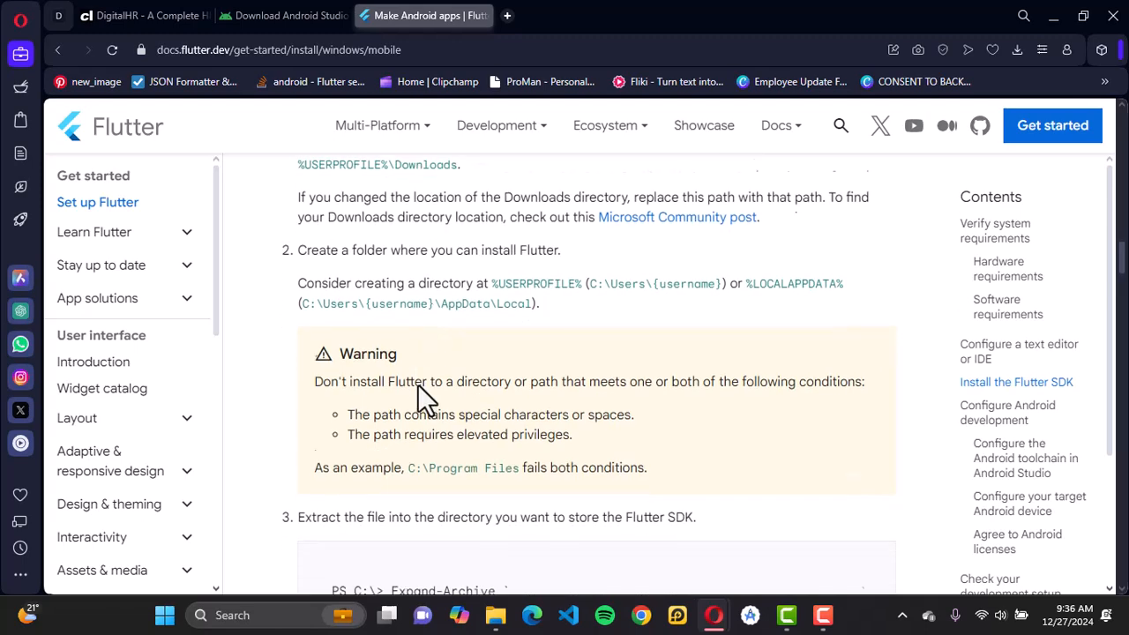
scroll(418, 386, "up", 4)
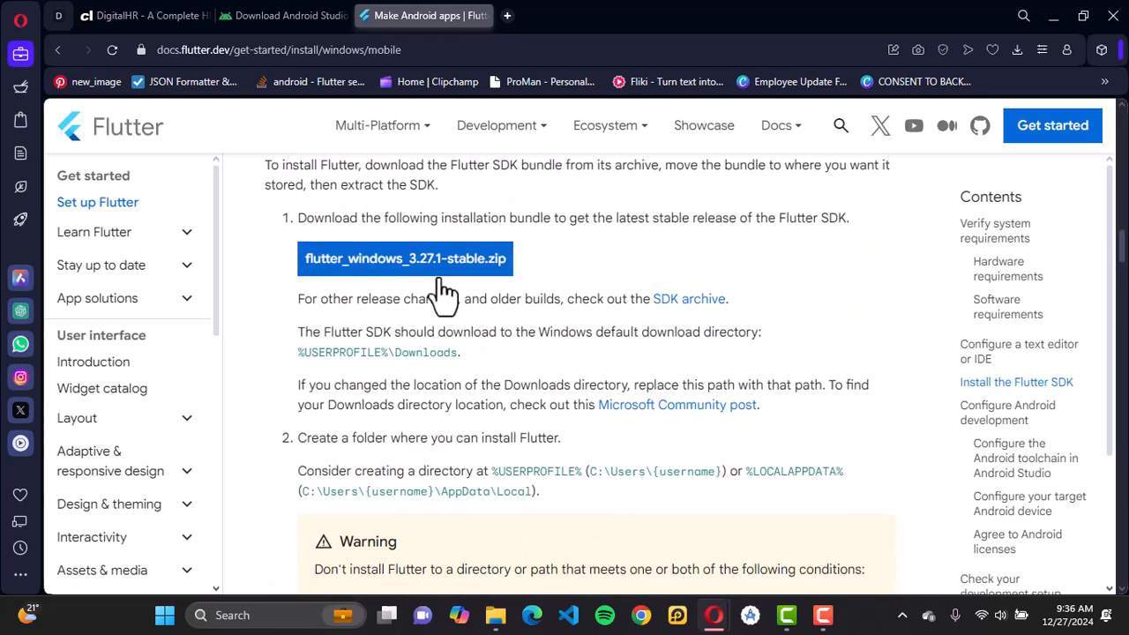
left_click(451, 269)
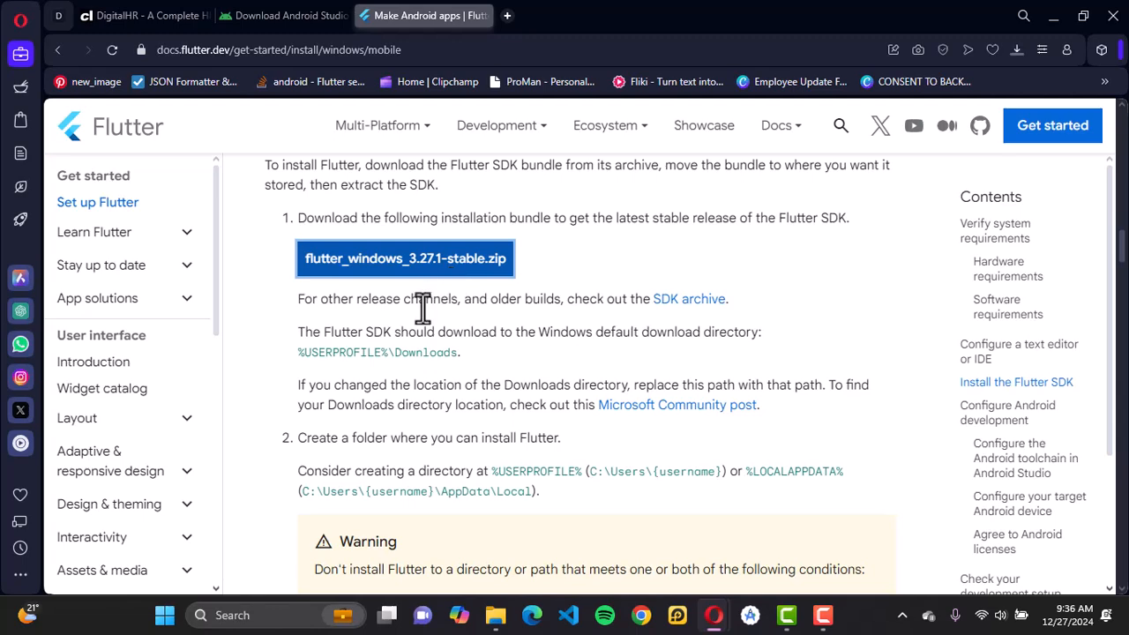
Examine the instructions for creating a Flutter install folder, the path warning and extracting the SDK archive
scroll(413, 104, "down", 3)
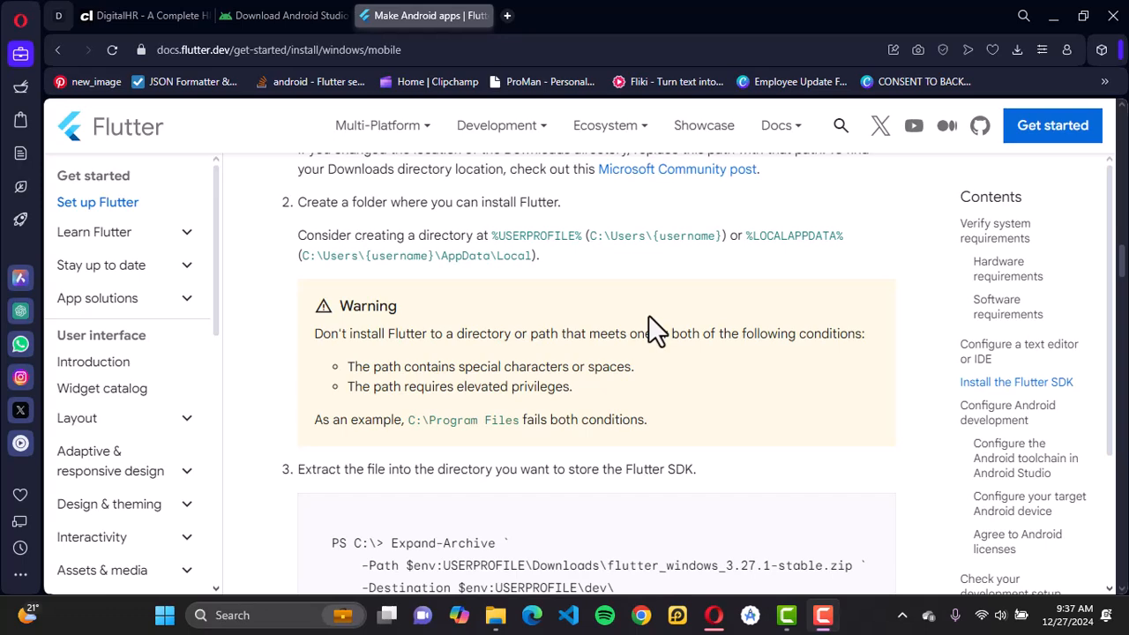
scroll(648, 317, "up", 1)
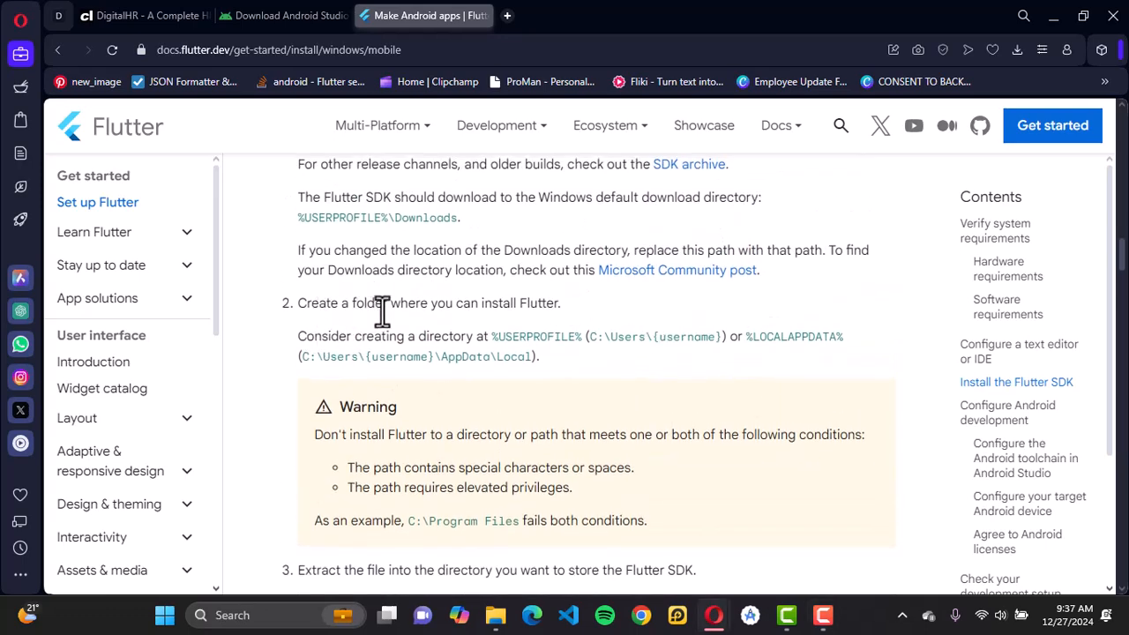
scroll(416, 311, "down", 1)
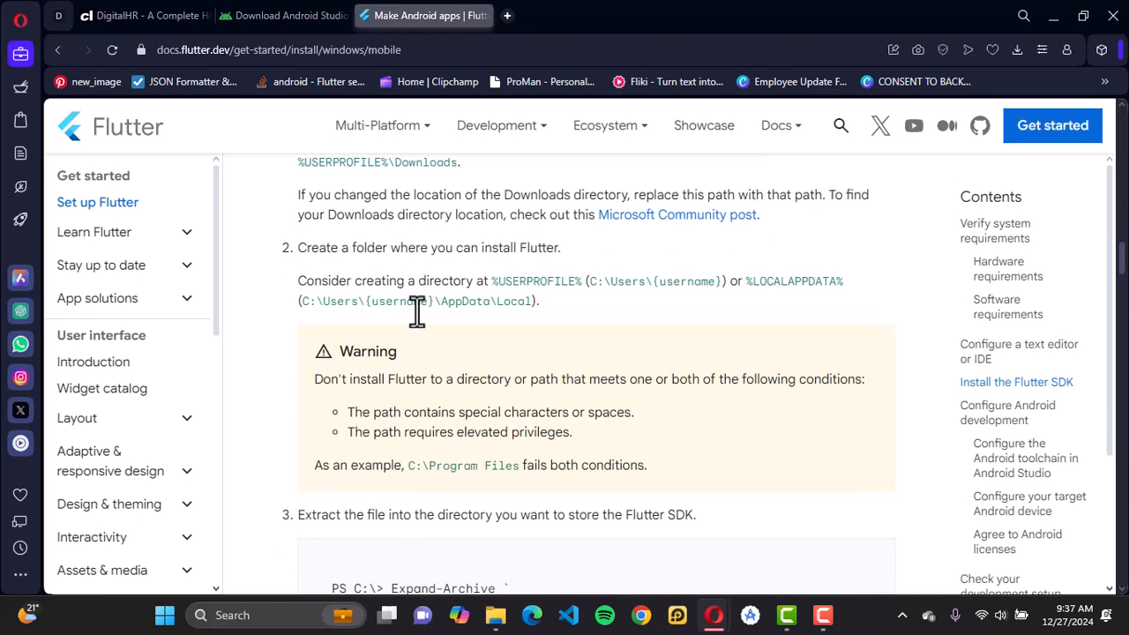
scroll(417, 311, "down", 2)
scroll(416, 310, "up", 2)
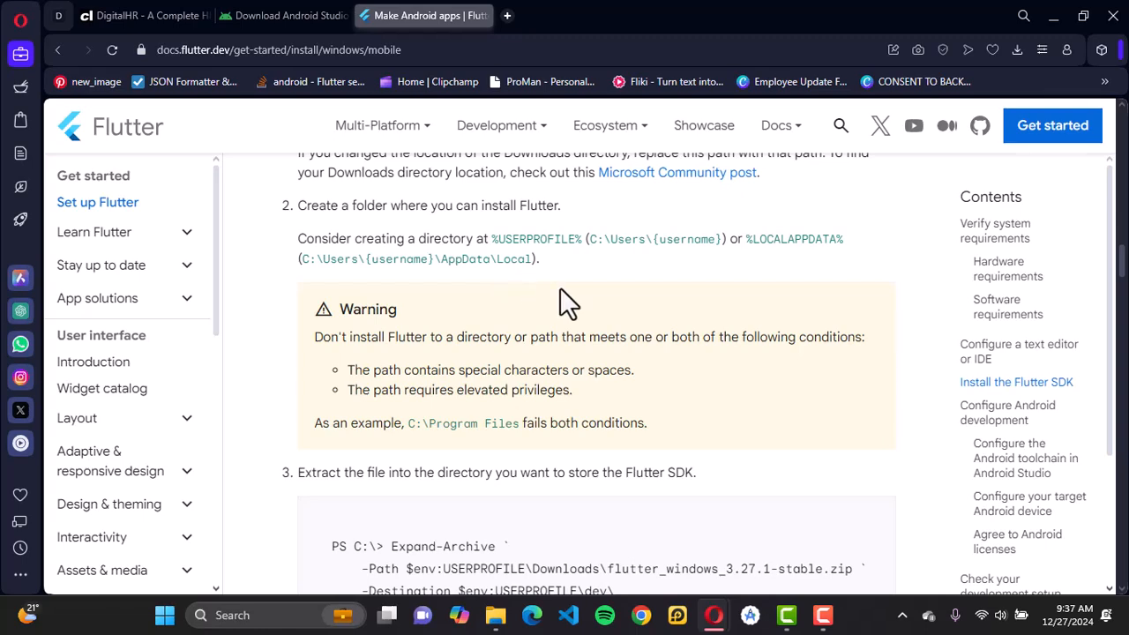
scroll(560, 287, "down", 1)
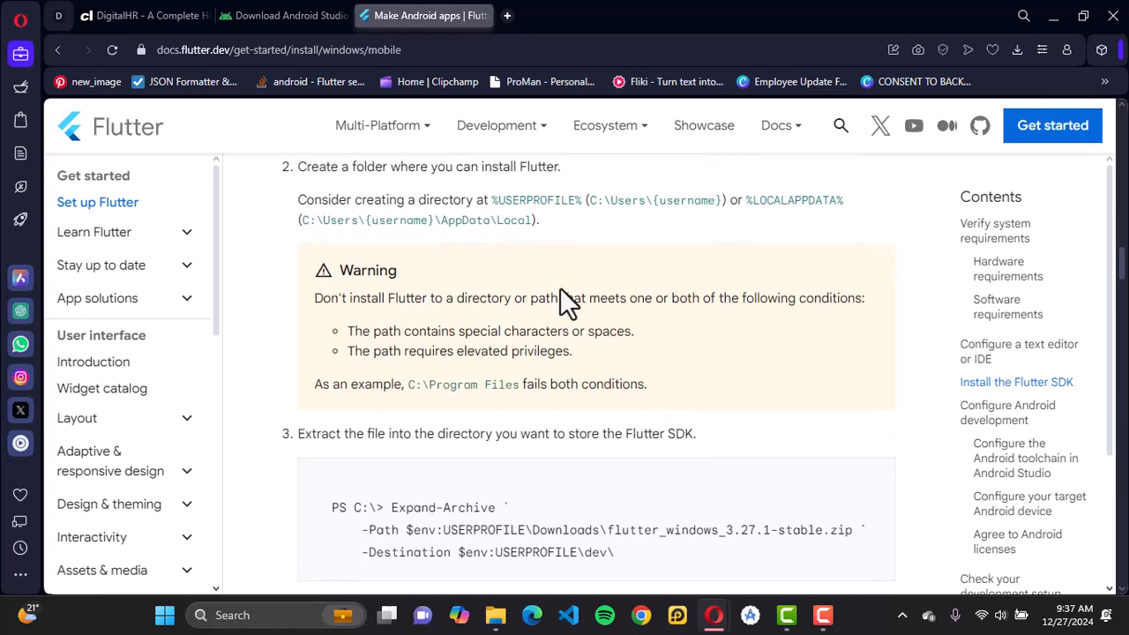
scroll(560, 288, "down", 1)
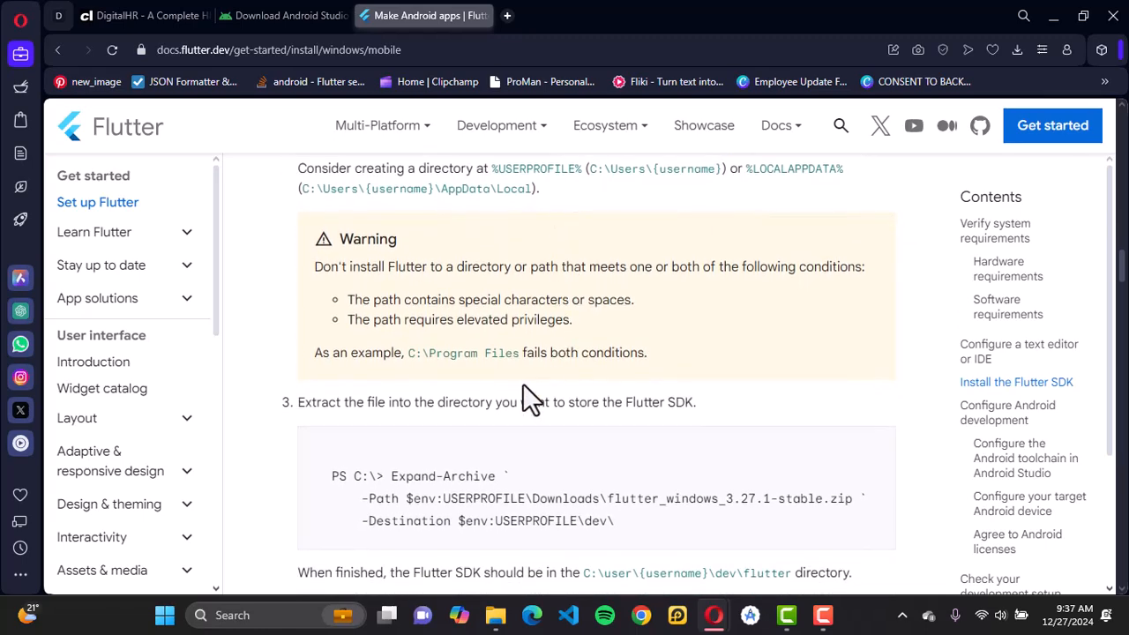
scroll(522, 385, "down", 1)
scroll(522, 384, "down", 2)
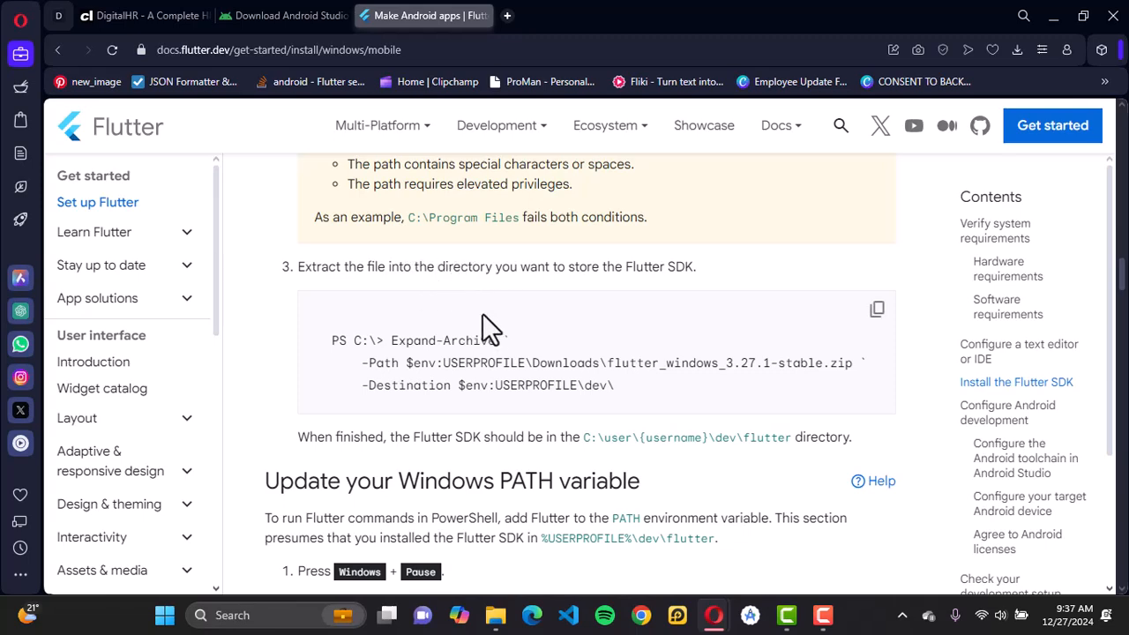
Examine the instructions for adding Flutter to the Windows PATH environment variable
scroll(490, 315, "down", 2)
scroll(490, 314, "down", 1)
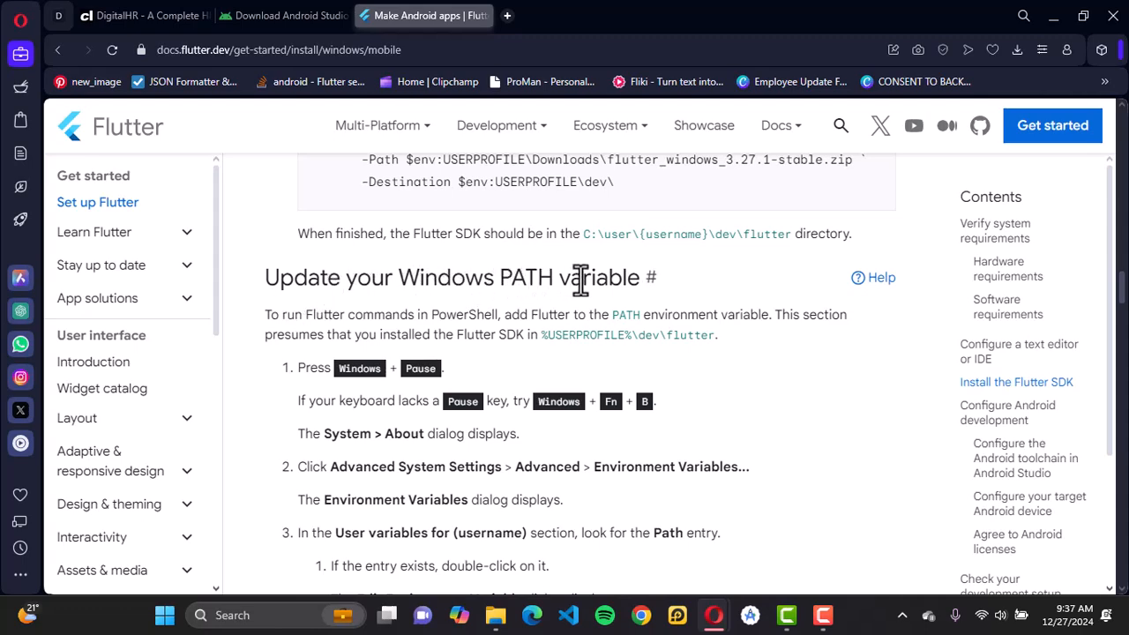
scroll(377, 326, "down", 1)
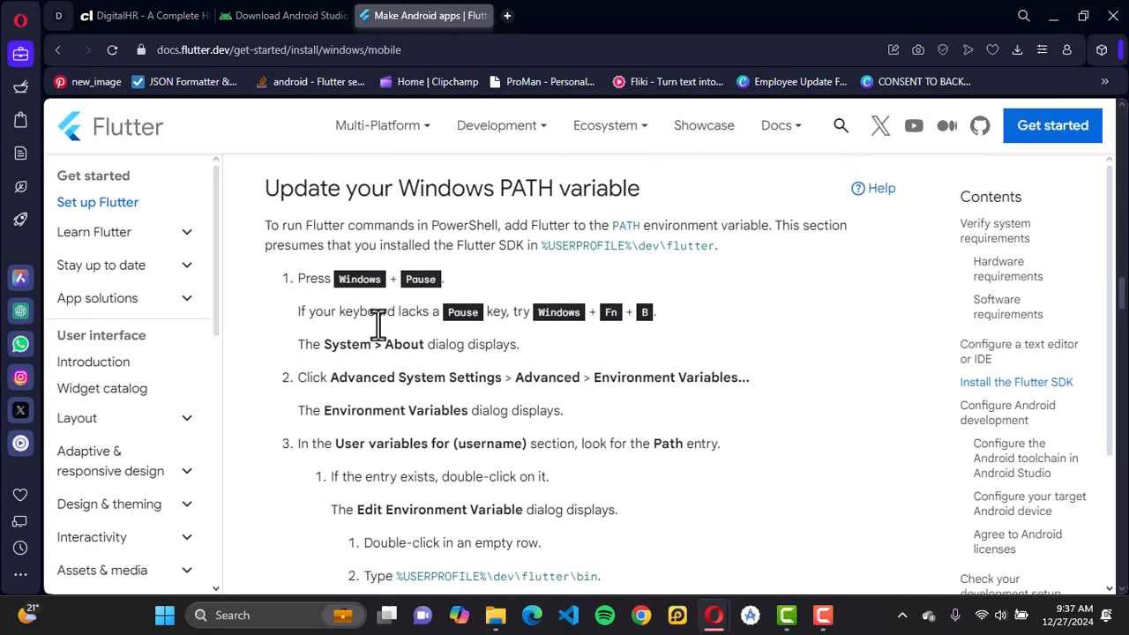
scroll(425, 361, "down", 3)
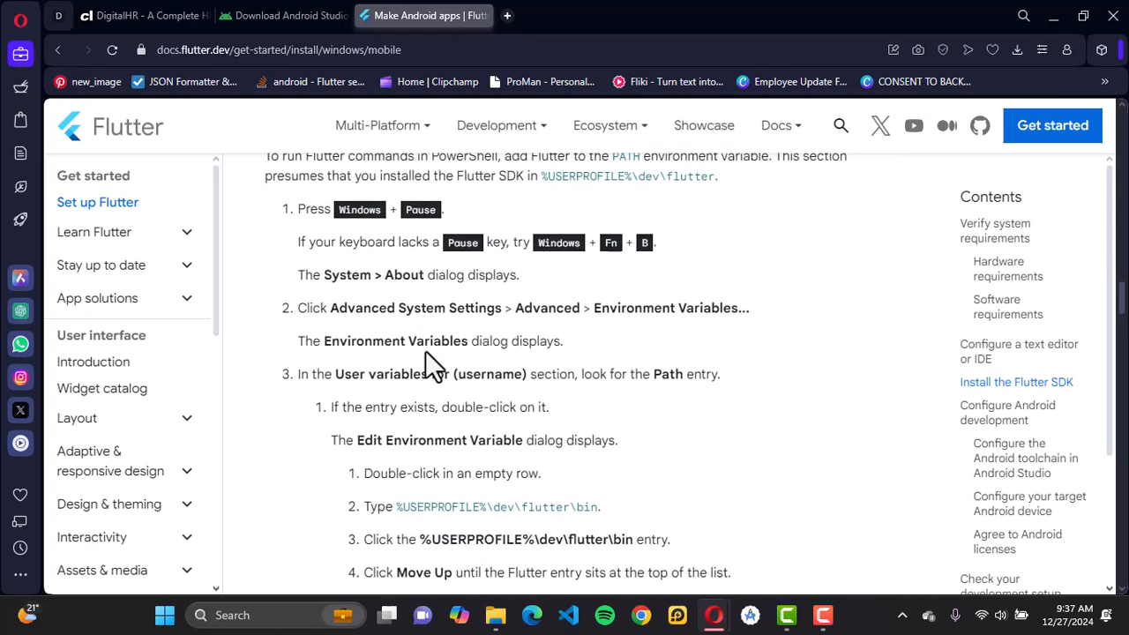
scroll(425, 350, "down", 4)
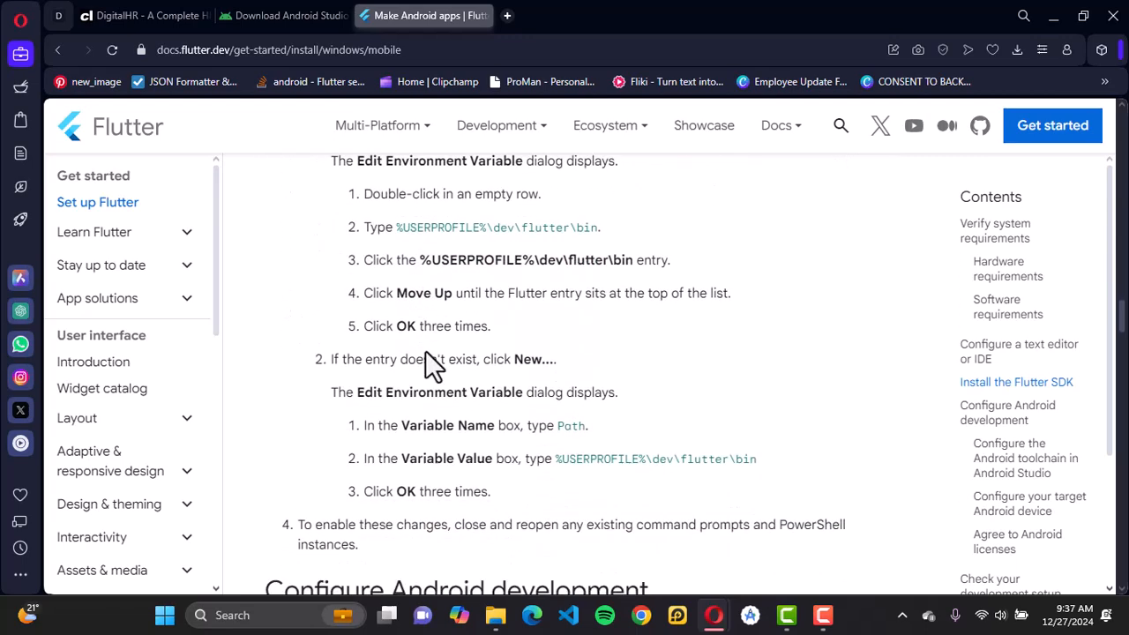
scroll(425, 350, "down", 1)
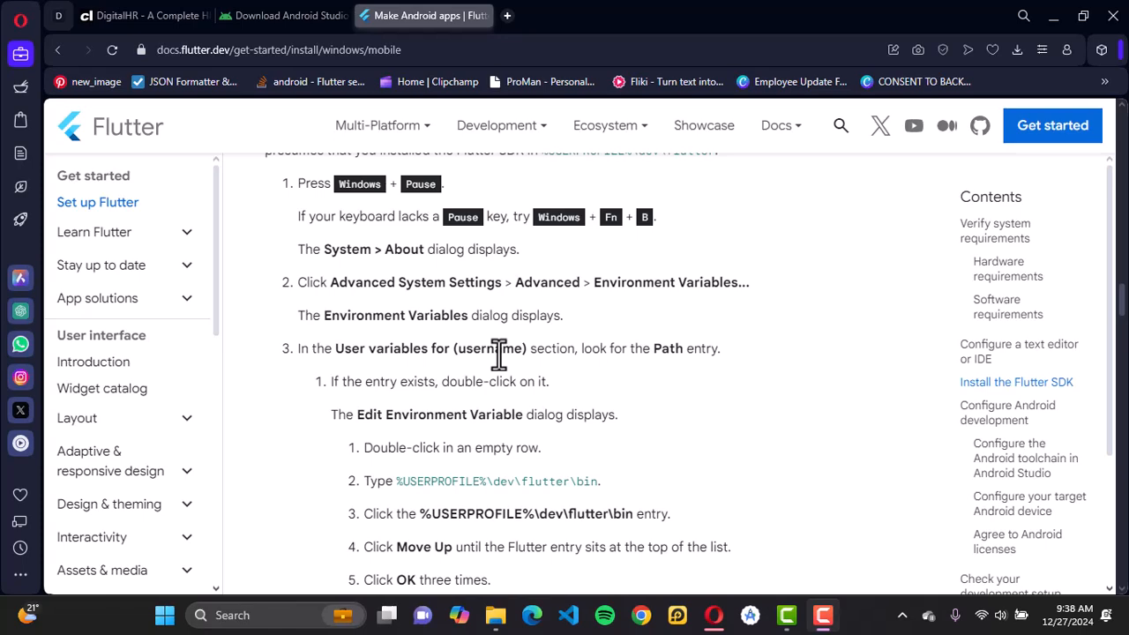
scroll(704, 360, "down", 1)
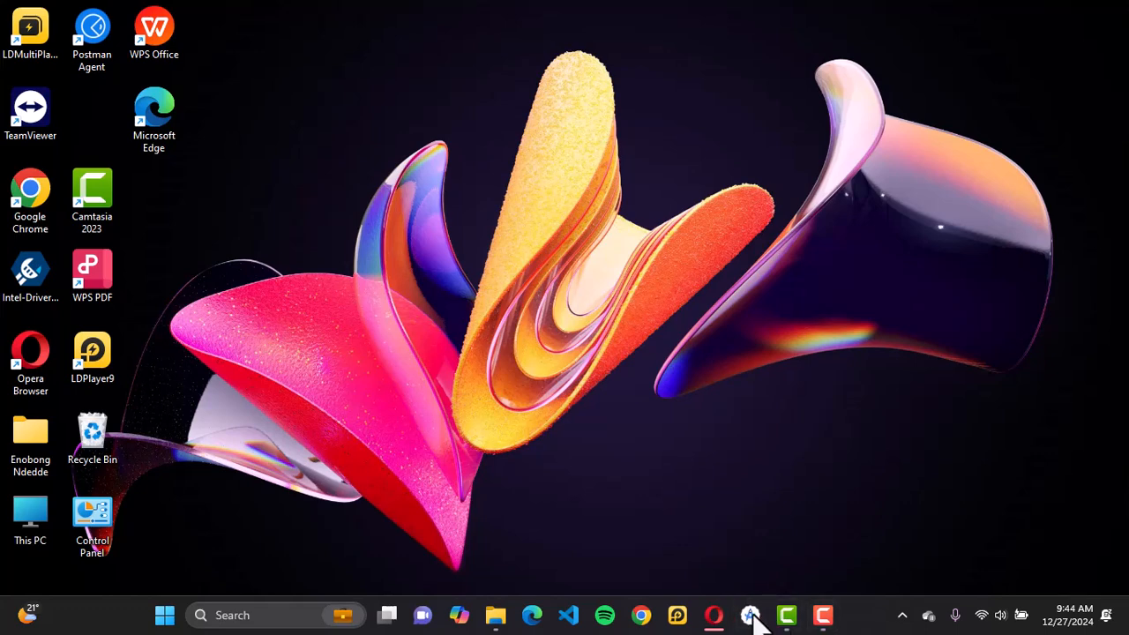
Launch Android Studio to open an existing project and collapse the Documents folder with its ReactNativeProjects and MobGasUserApp subfolders
left_click(750, 615)
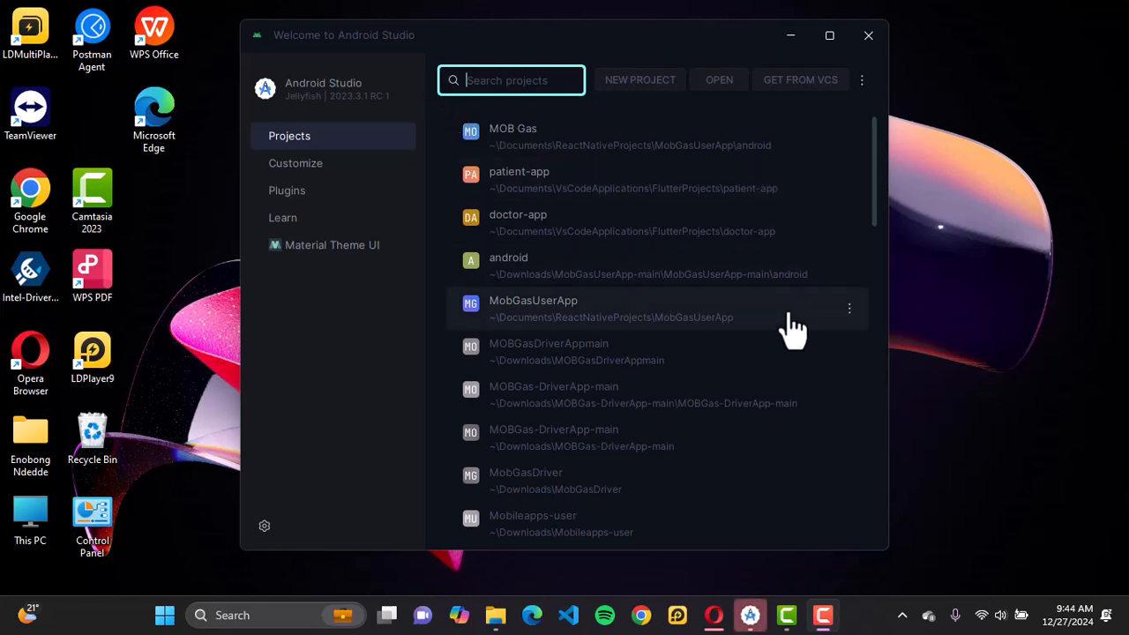
left_click(718, 82)
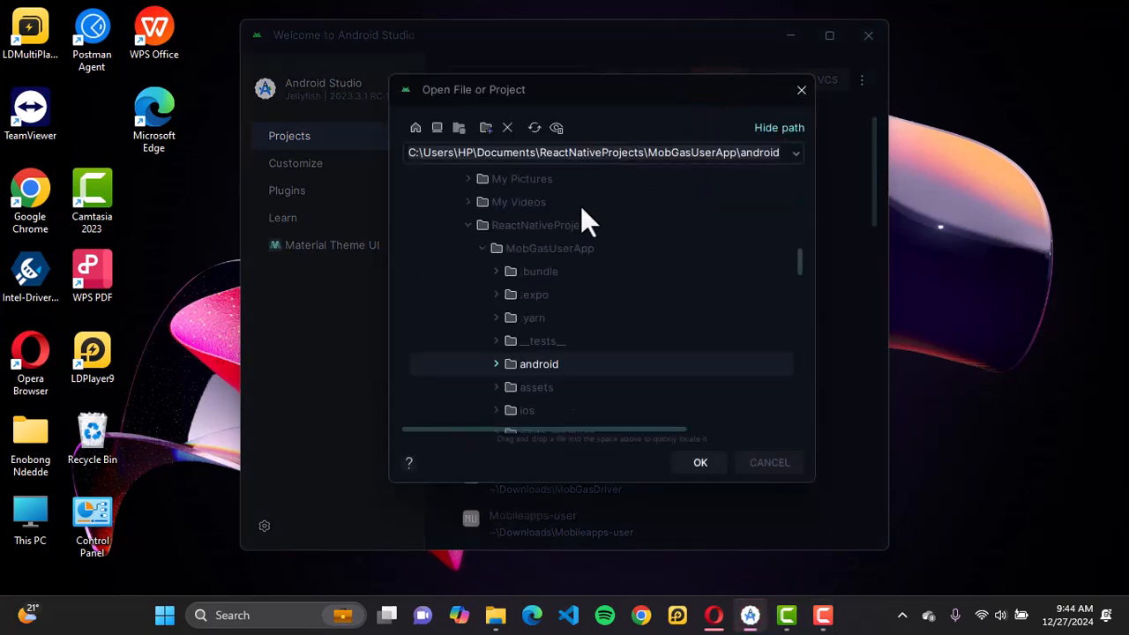
left_click(482, 248)
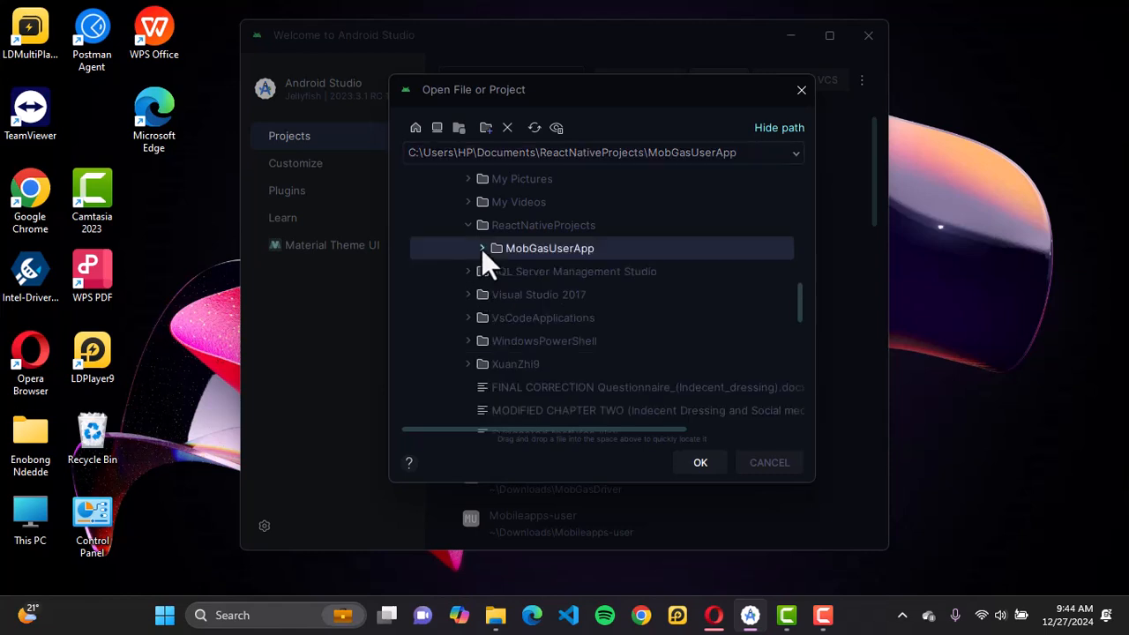
left_click(469, 225)
scroll(470, 231, "up", 5)
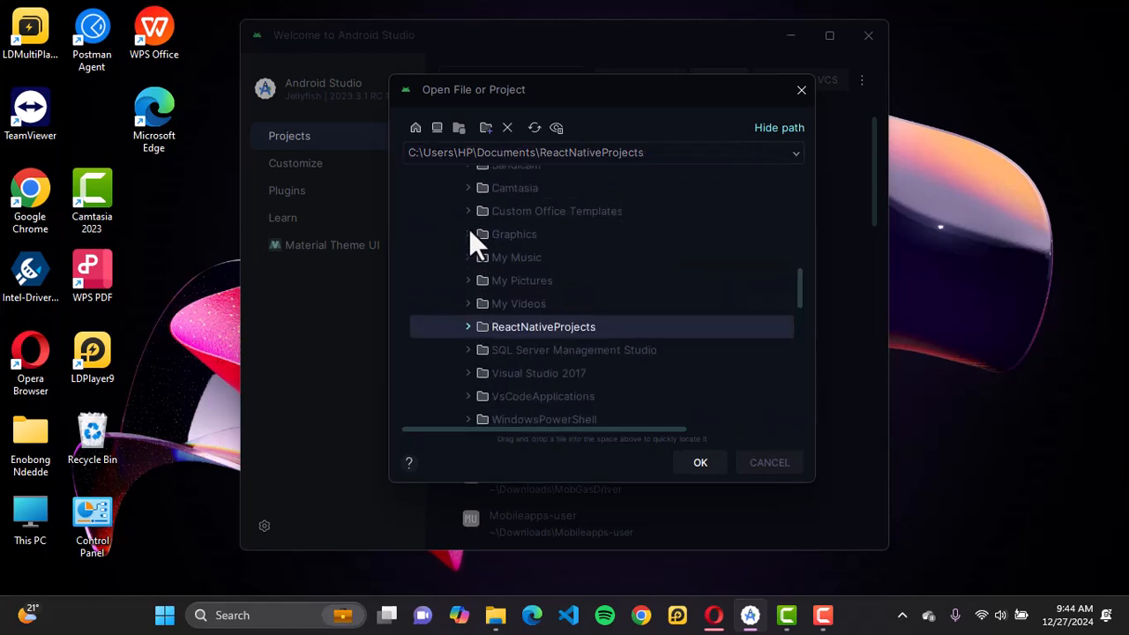
scroll(457, 317, "down", 2)
left_click(455, 267)
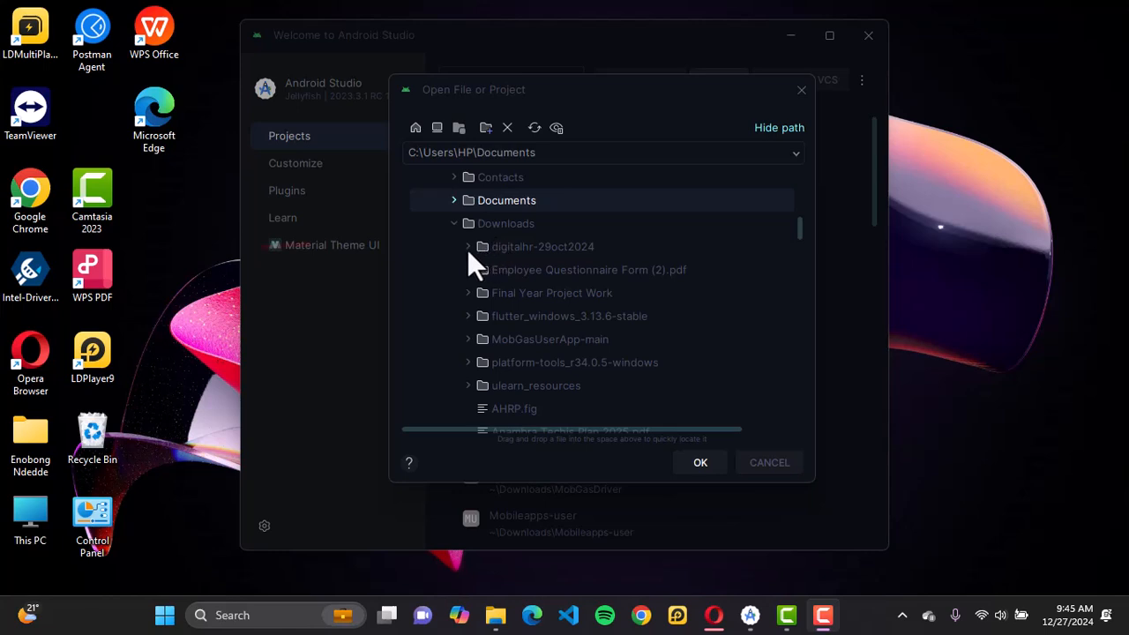
Expand digitalhr-29oct2024 under Downloads down to the digital-hr-flutter folder and look through its contents
left_click(467, 247)
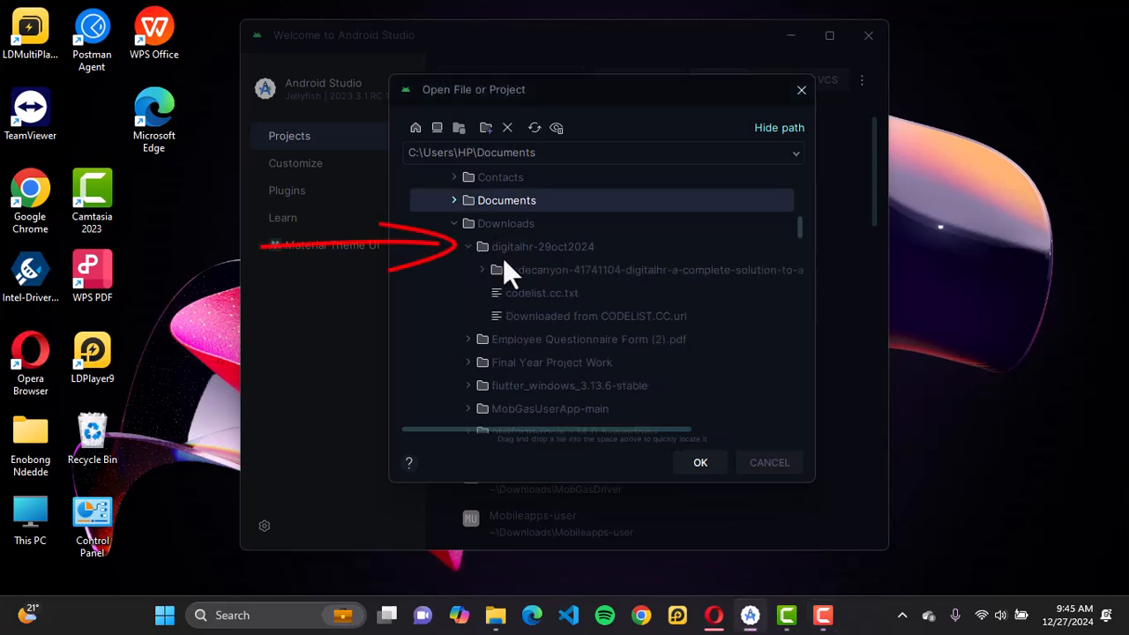
left_click(483, 270)
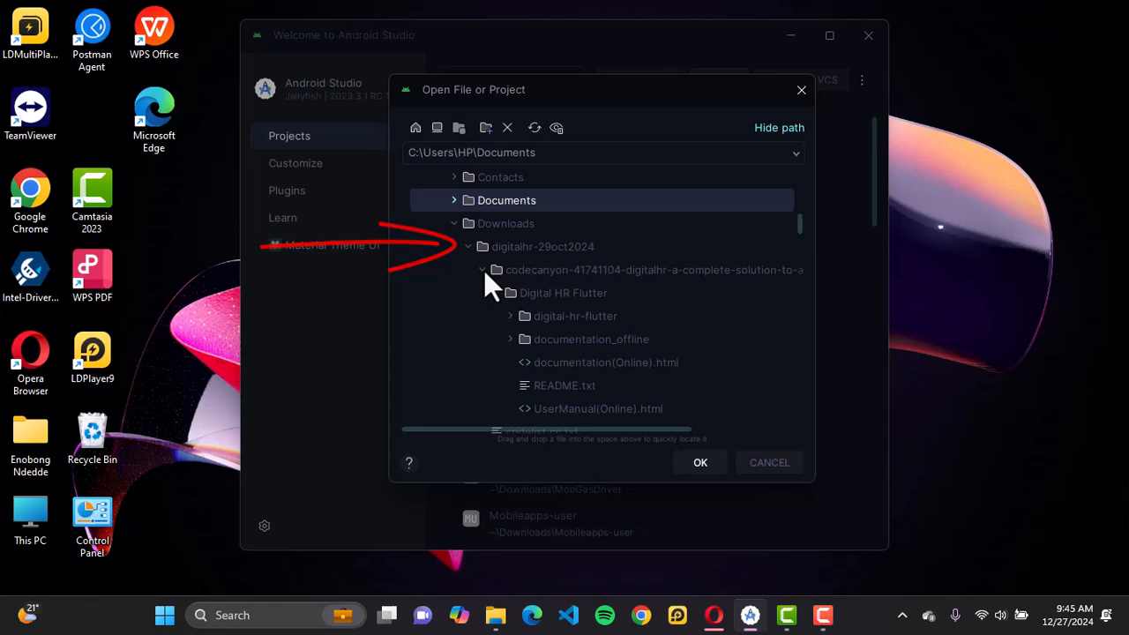
scroll(546, 303, "down", 2)
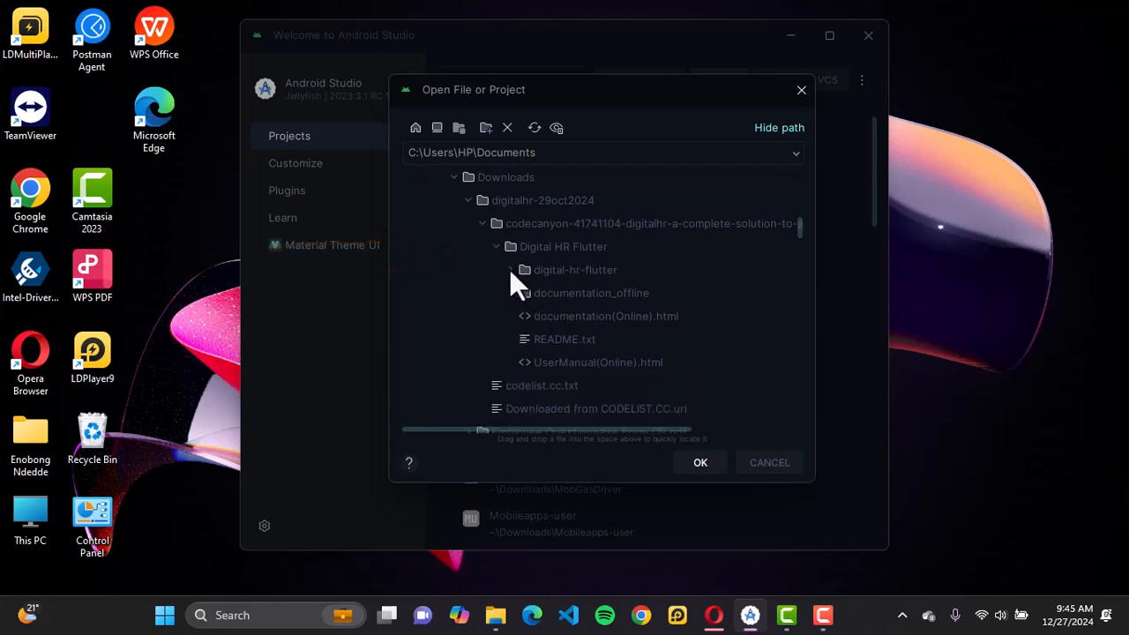
left_click(510, 270)
scroll(554, 290, "down", 3)
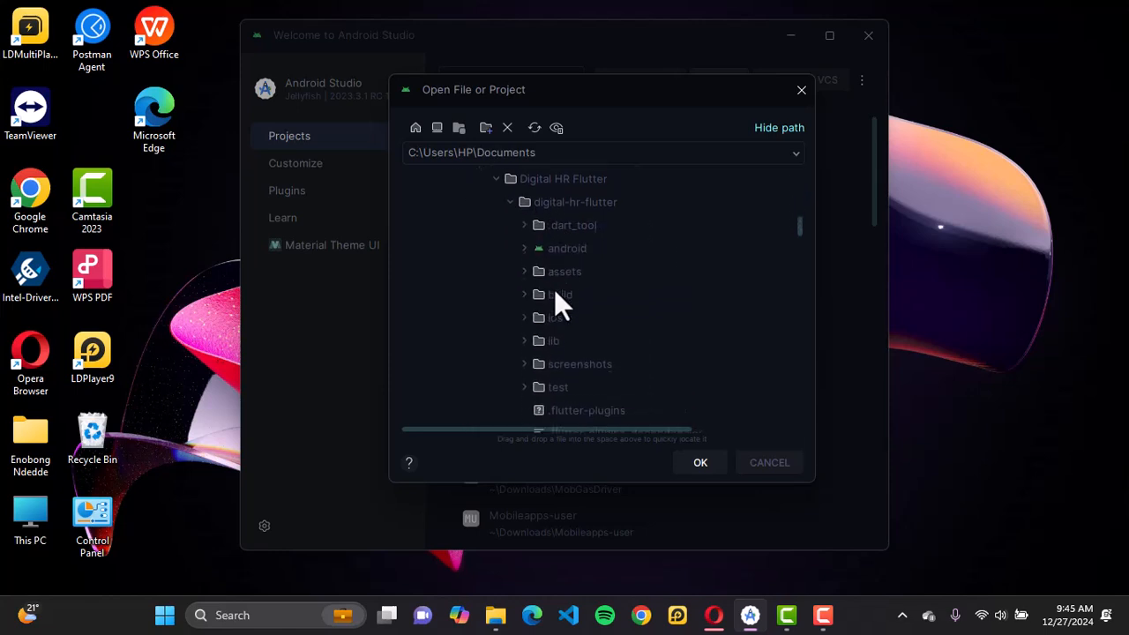
scroll(553, 289, "up", 2)
scroll(554, 289, "down", 4)
scroll(553, 302, "up", 7)
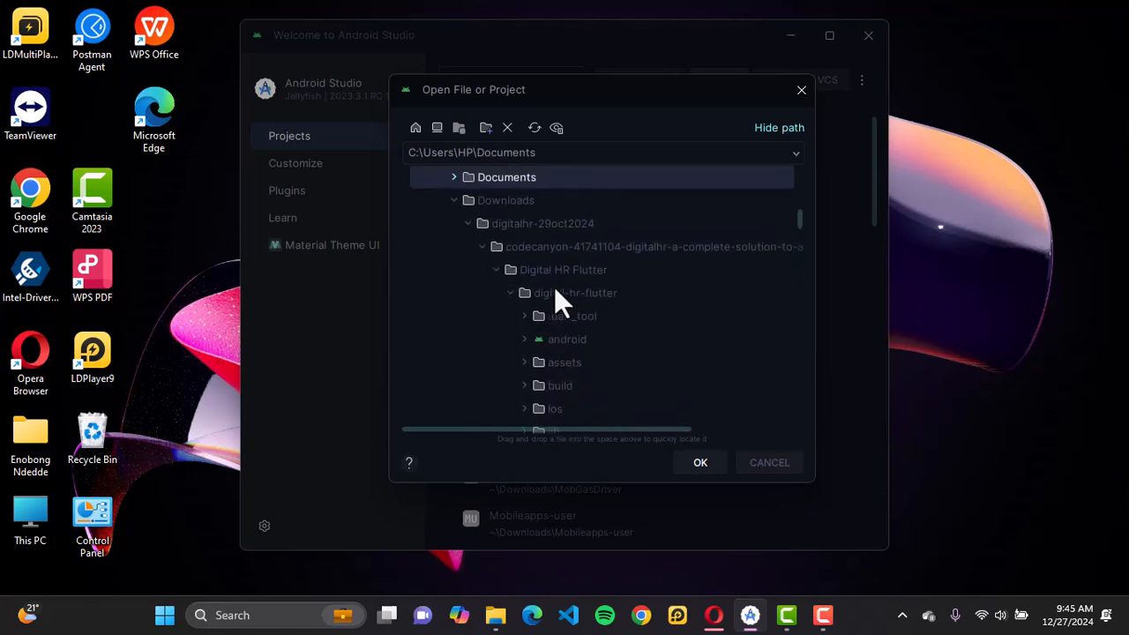
Open the digital-hr-flutter folder inside Digital HR Flutter as the project
left_click(578, 292)
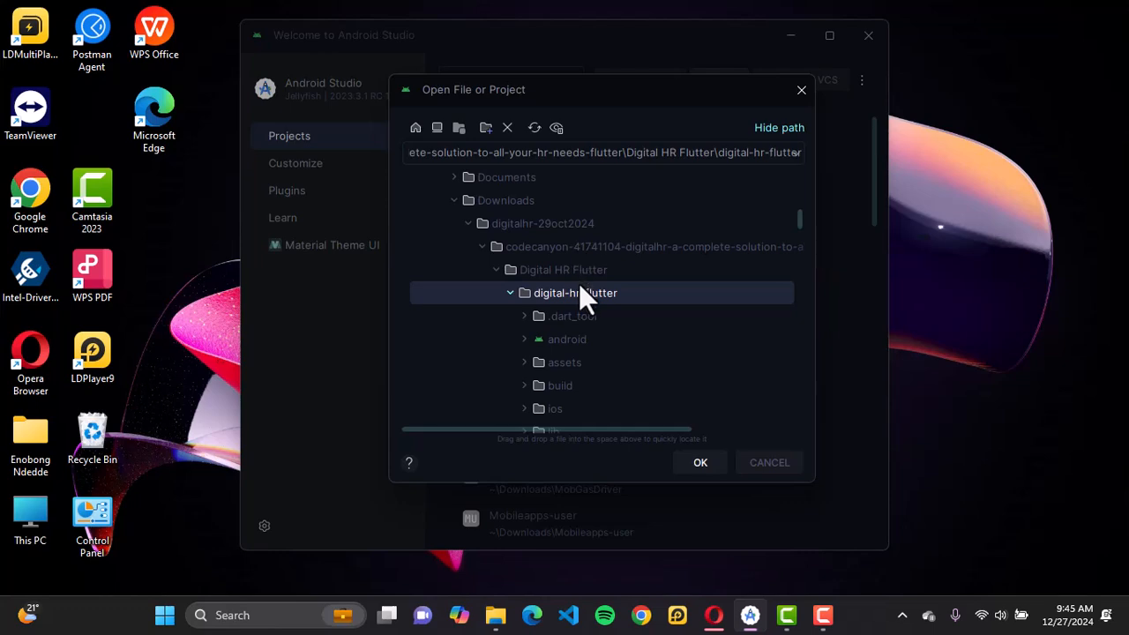
left_click(701, 460)
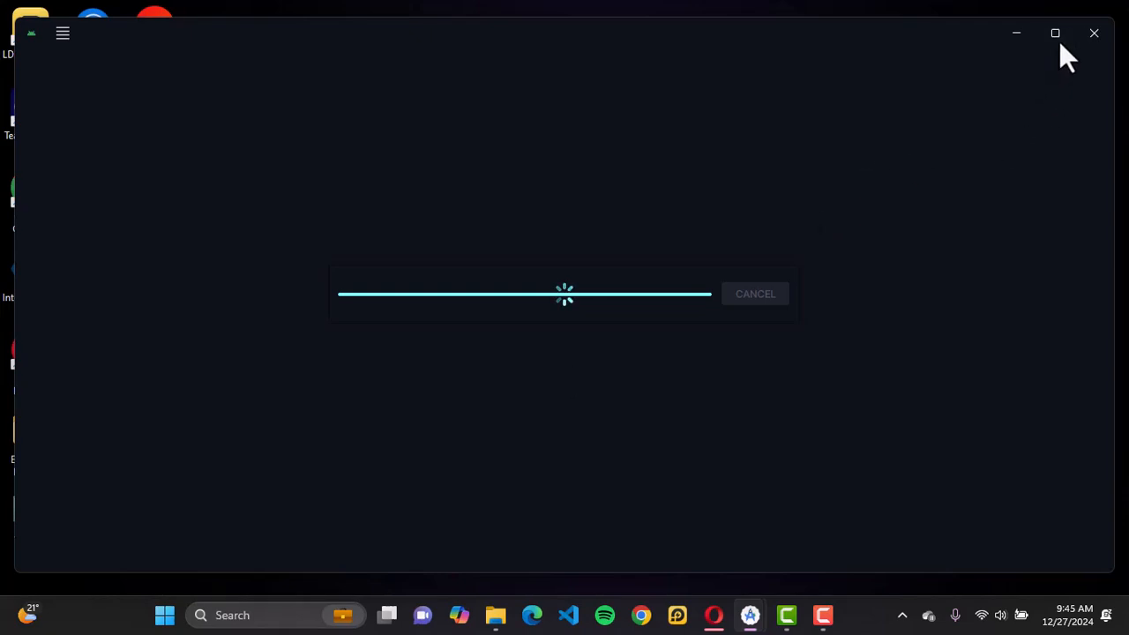
mouse_move(1058, 41)
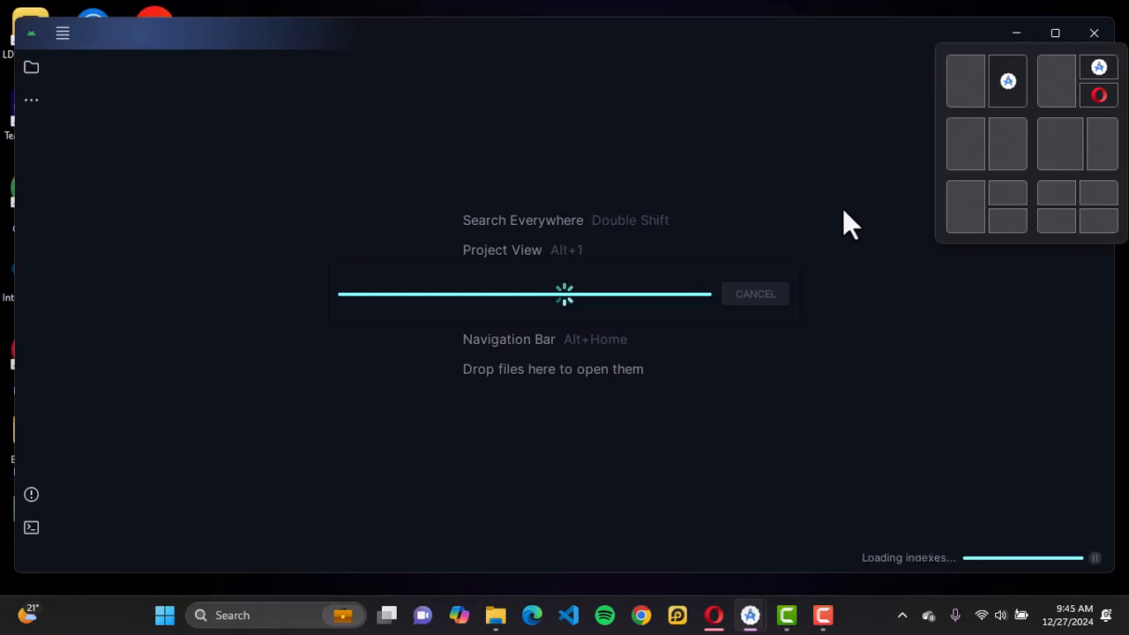
Maximize the project window and look through the digital-hr-flutter file tree and the README.md contents
left_click(1055, 35)
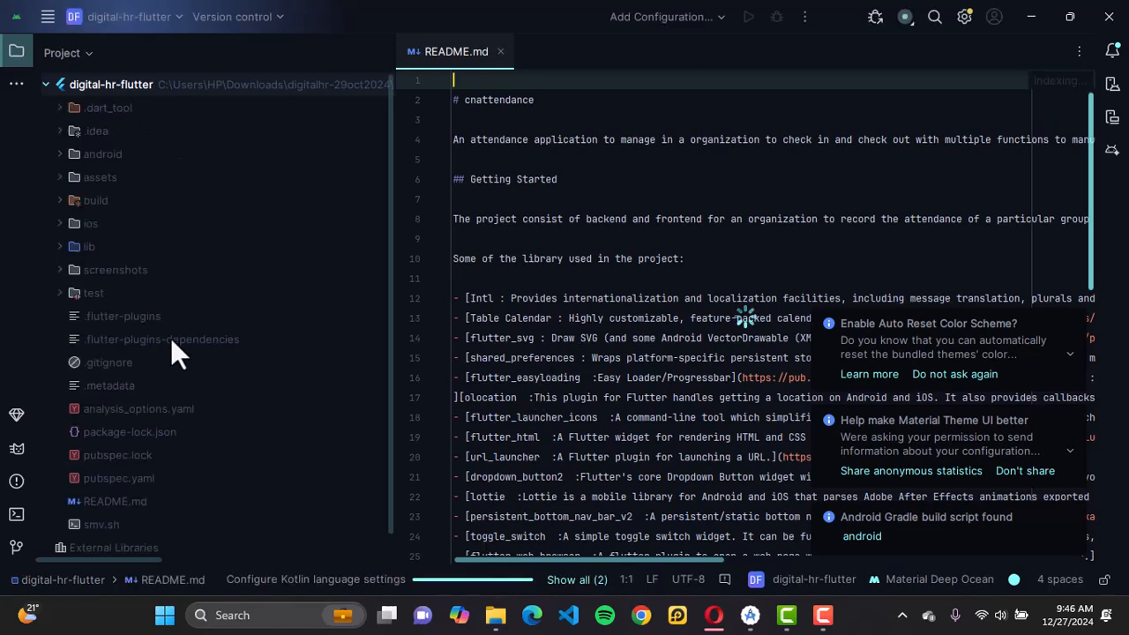
scroll(170, 337, "down", 1)
scroll(170, 336, "up", 1)
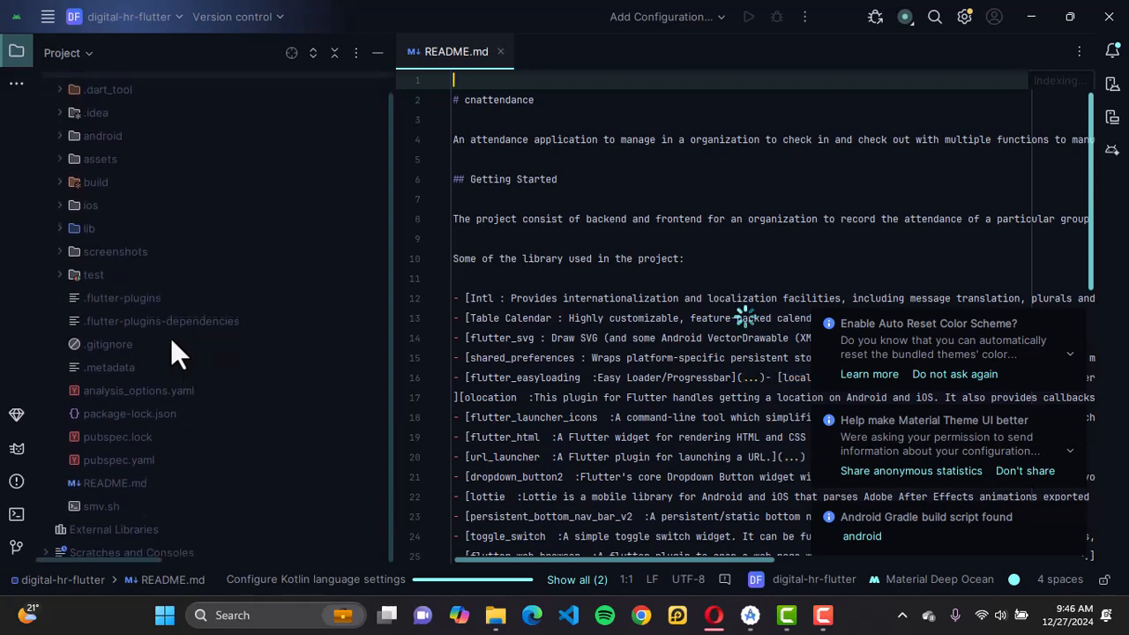
scroll(170, 337, "up", 1)
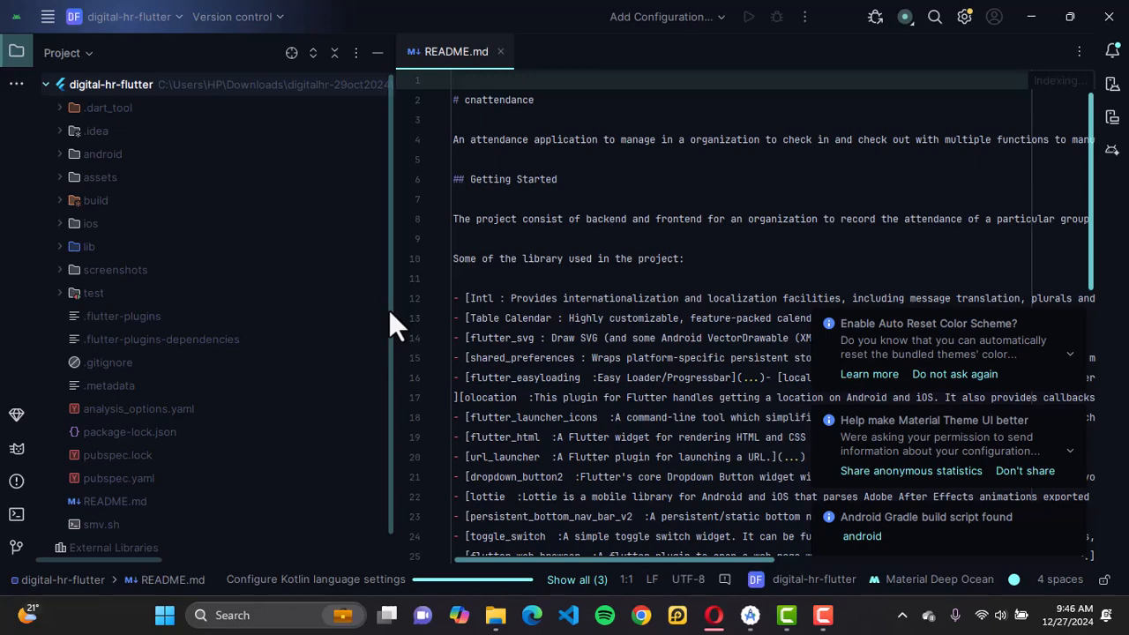
left_click(643, 317)
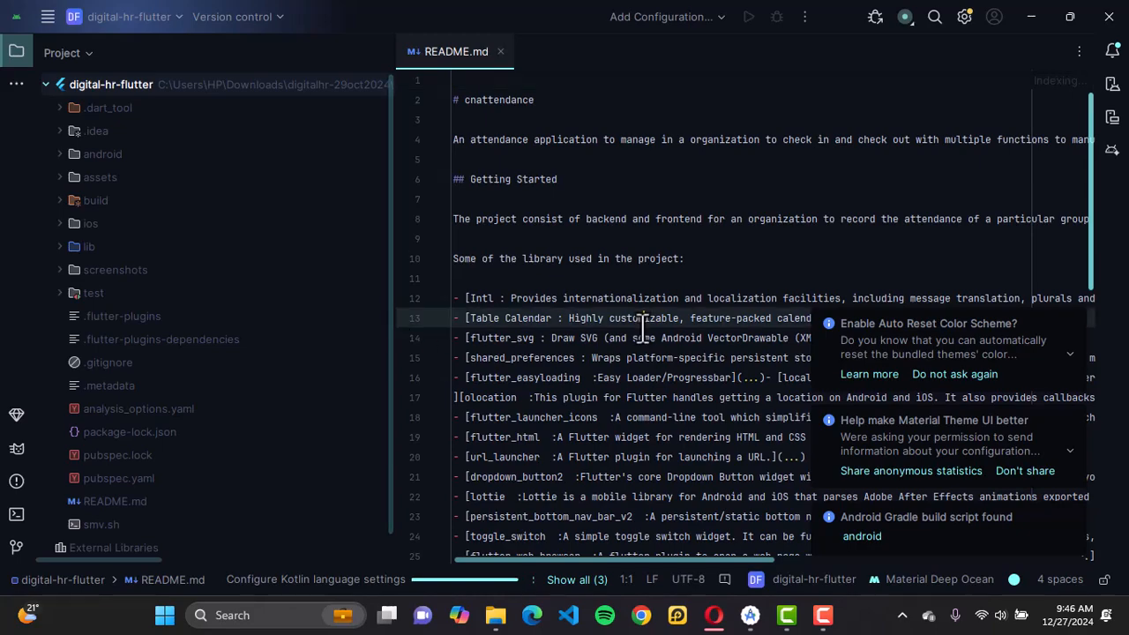
scroll(642, 325, "down", 3)
scroll(642, 326, "down", 5)
scroll(642, 326, "up", 7)
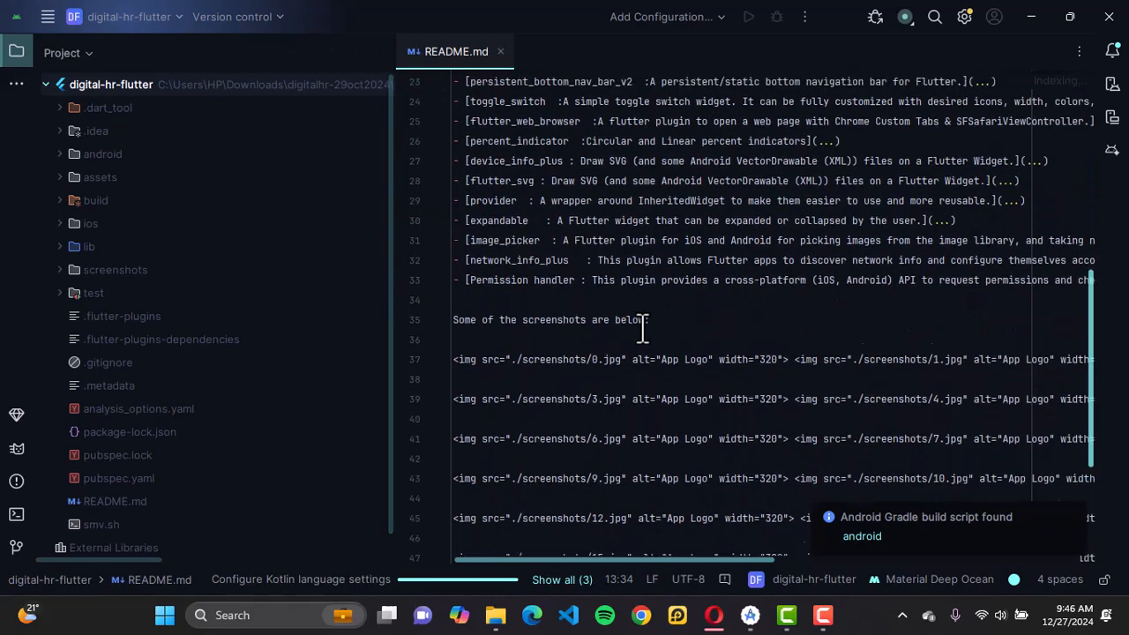
scroll(642, 326, "up", 1)
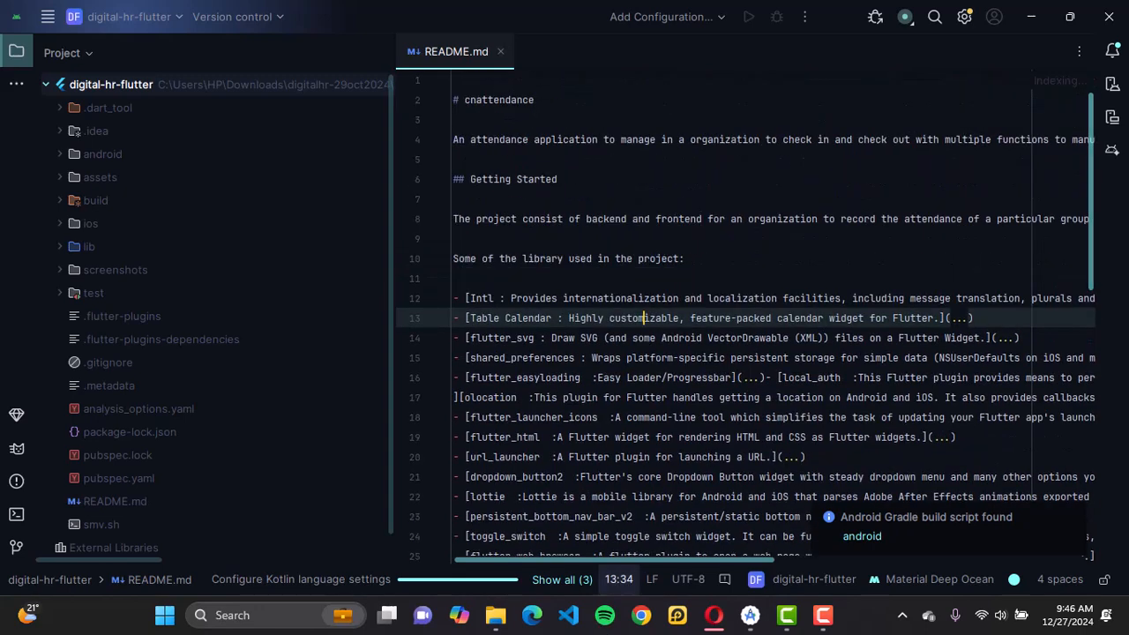
left_click(763, 417)
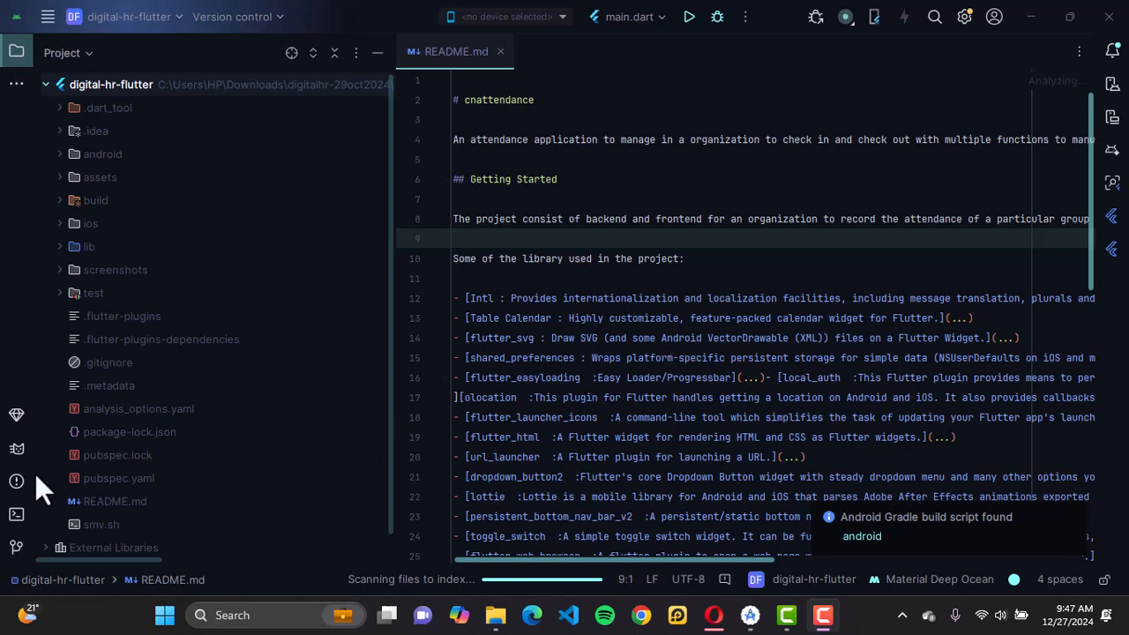
Open a terminal in the digital-hr-flutter project and run flutter clean, checking the project file tree while it works
left_click(16, 450)
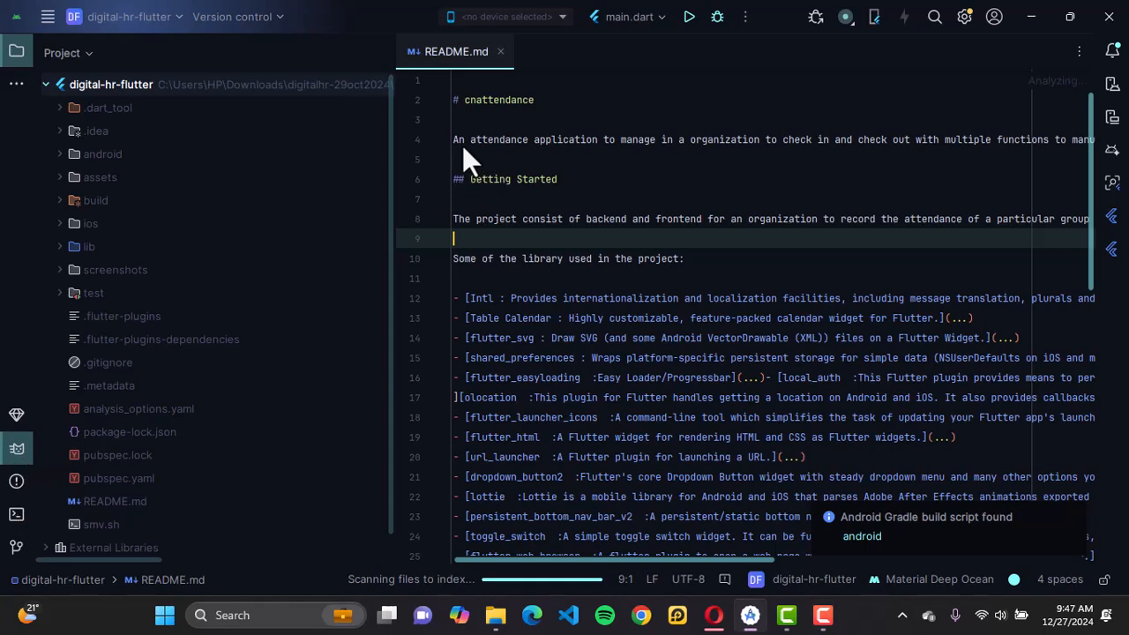
left_click(16, 520)
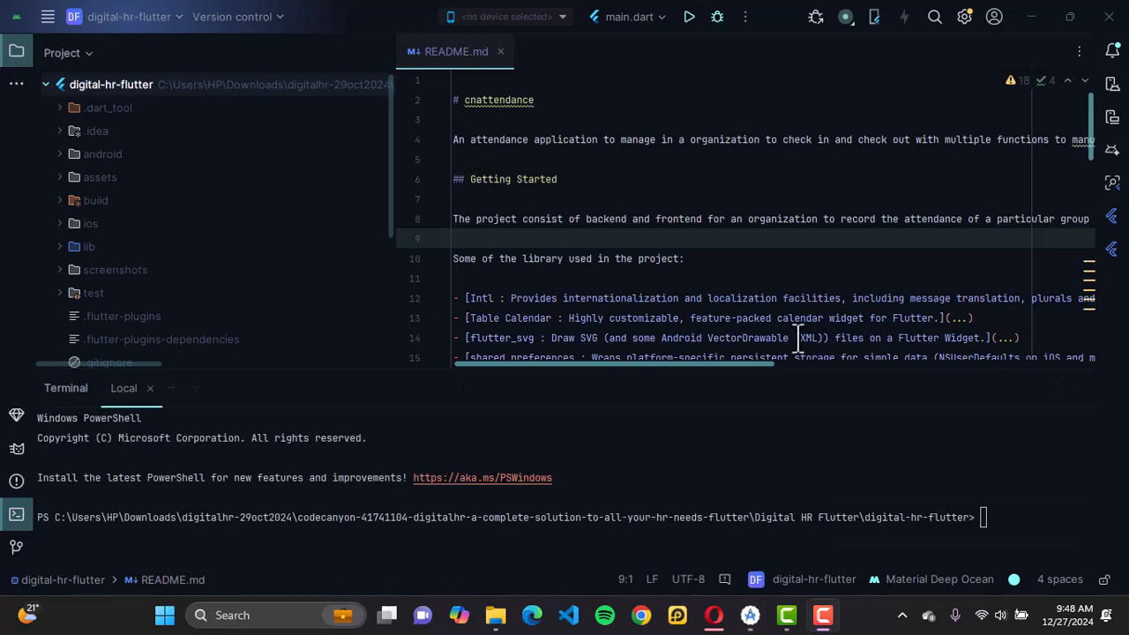
left_click(994, 517)
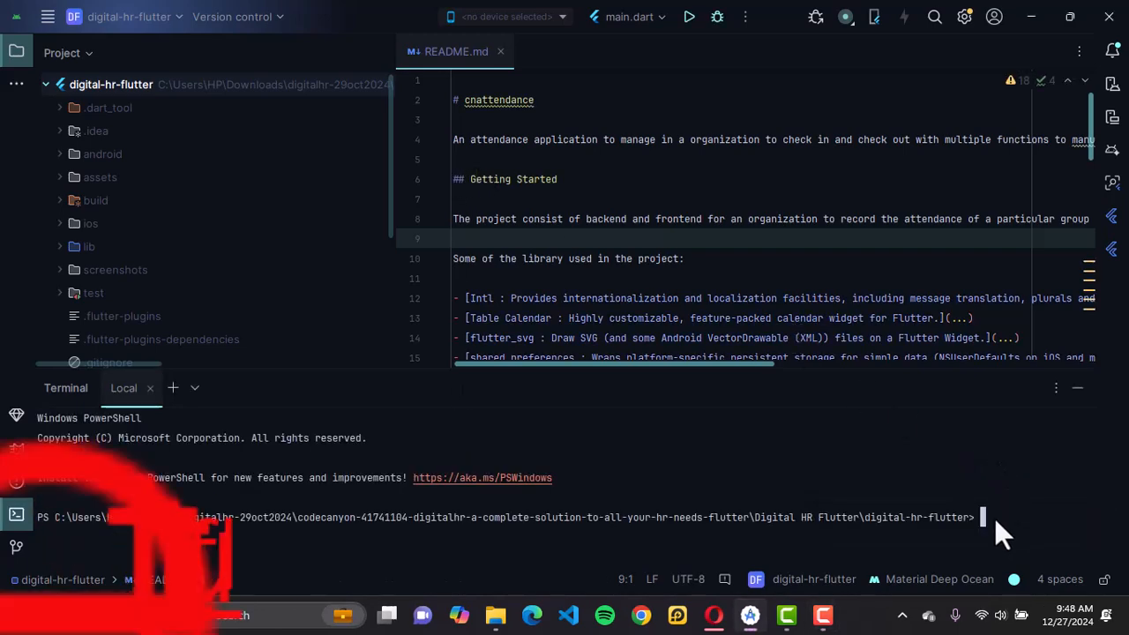
type("flutter ")
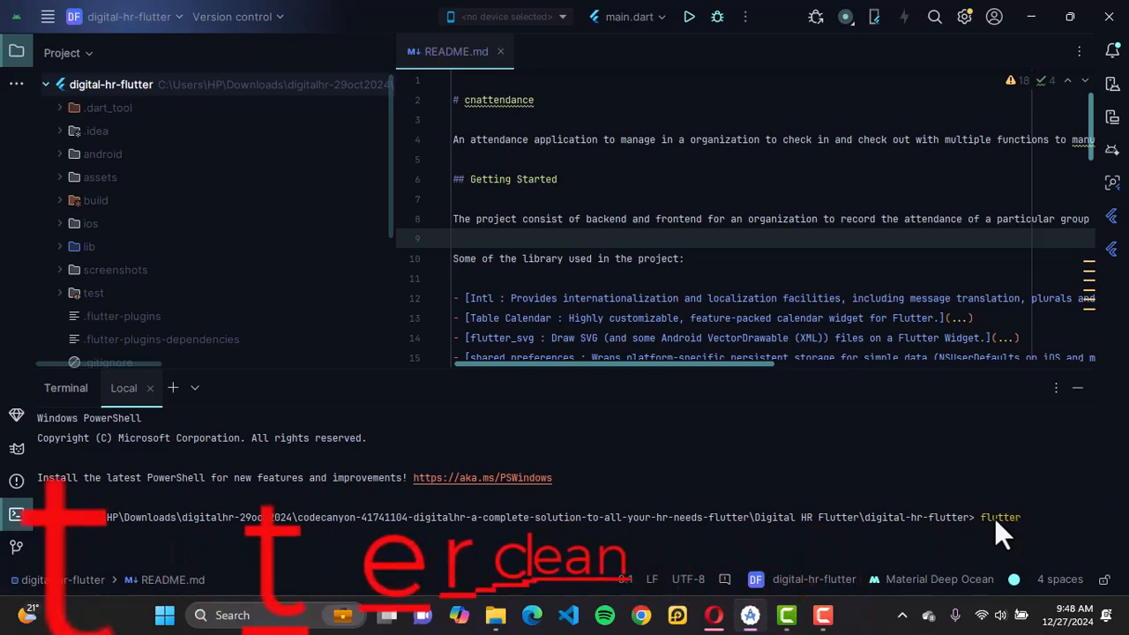
type("clean")
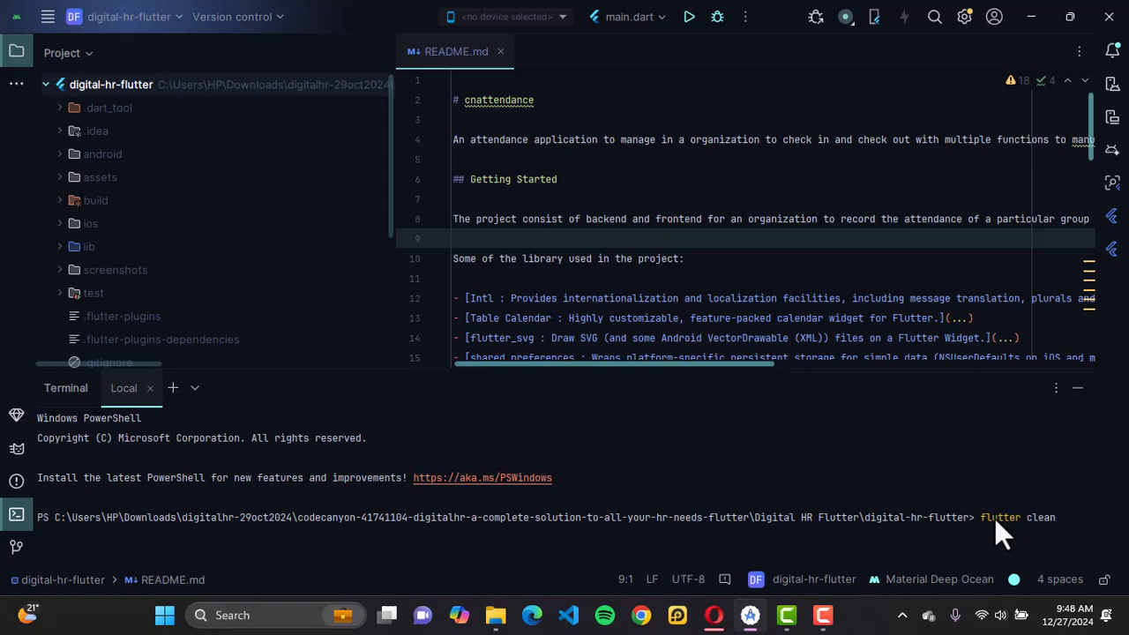
key("Return")
scroll(350, 258, "down", 4)
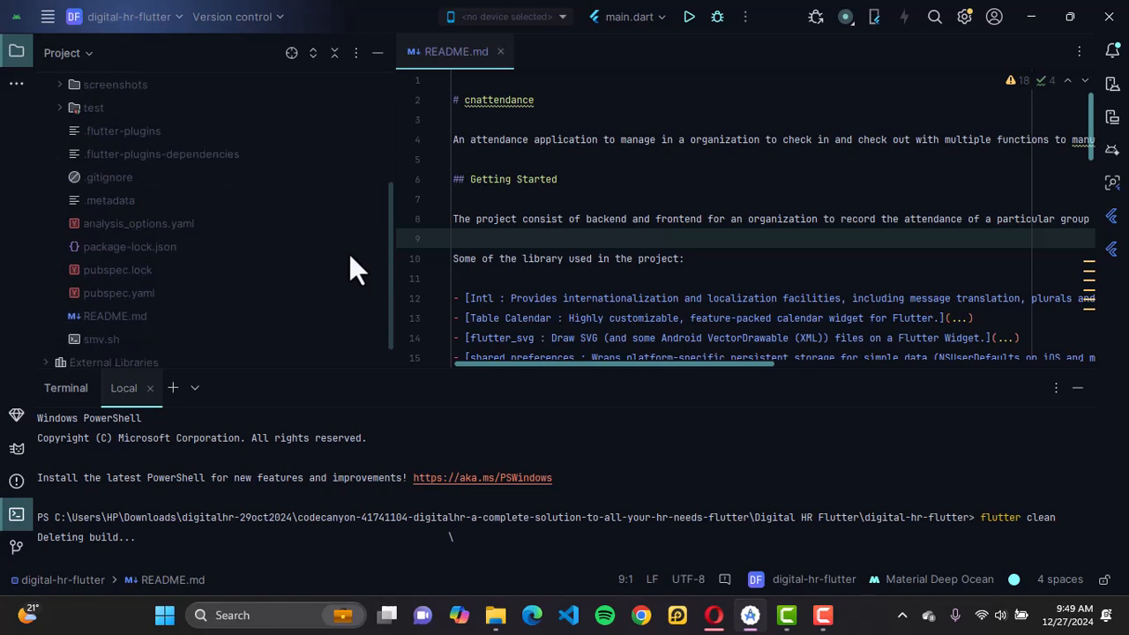
scroll(349, 253, "up", 4)
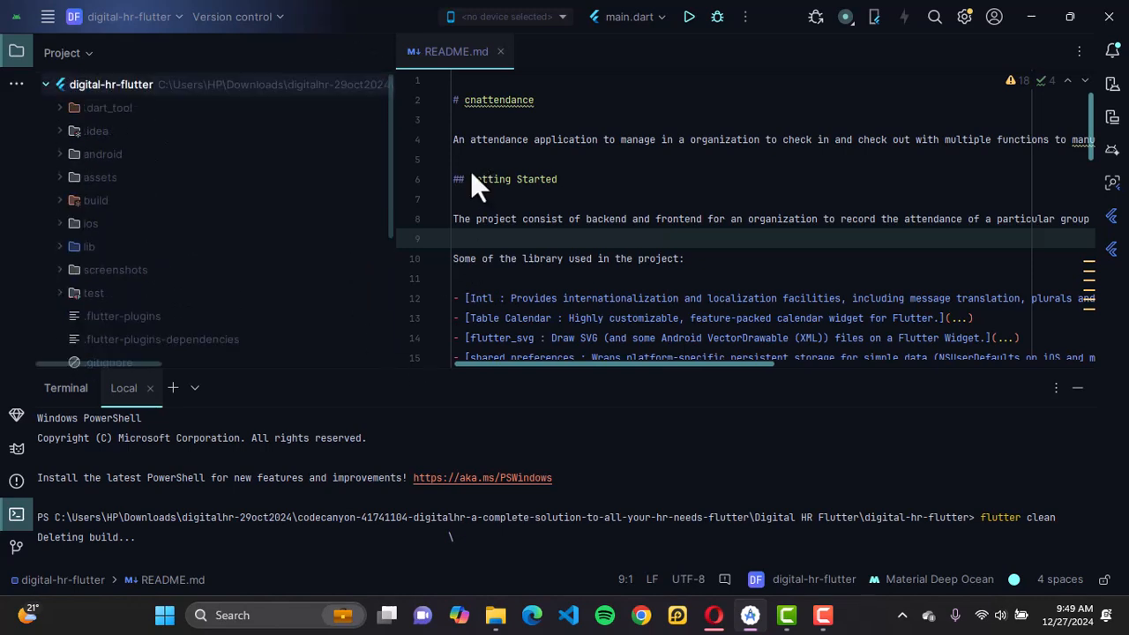
Fetch the project's dependencies by running flutter pub get in the terminal
left_click(1000, 534)
scroll(474, 515, "up", 1)
scroll(474, 515, "down", 1)
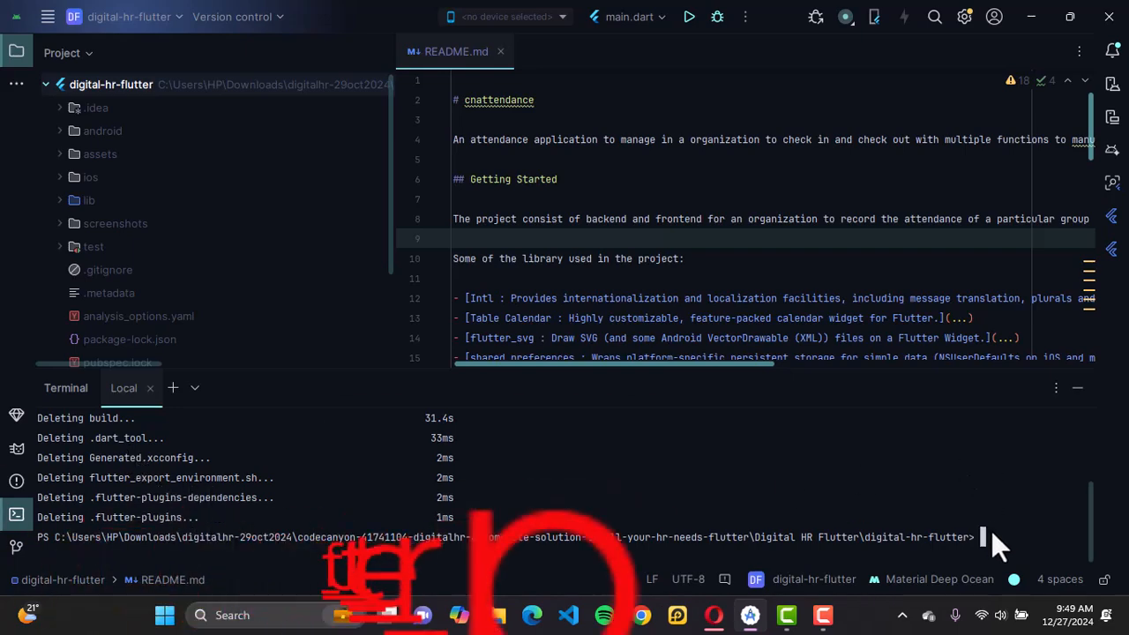
type("utter pub get")
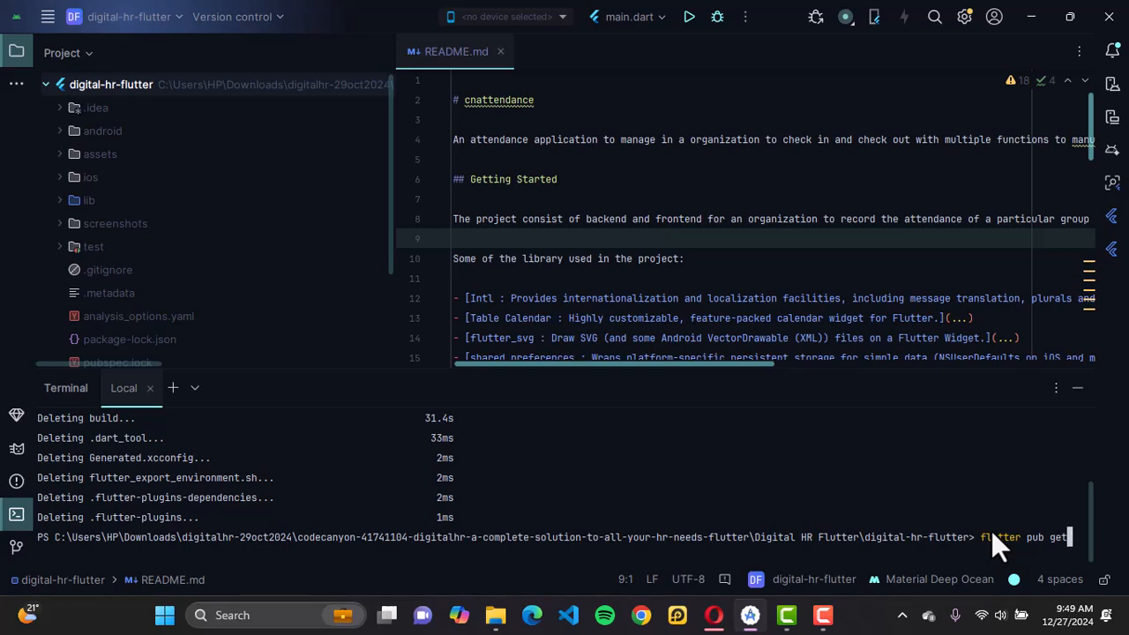
key("Return")
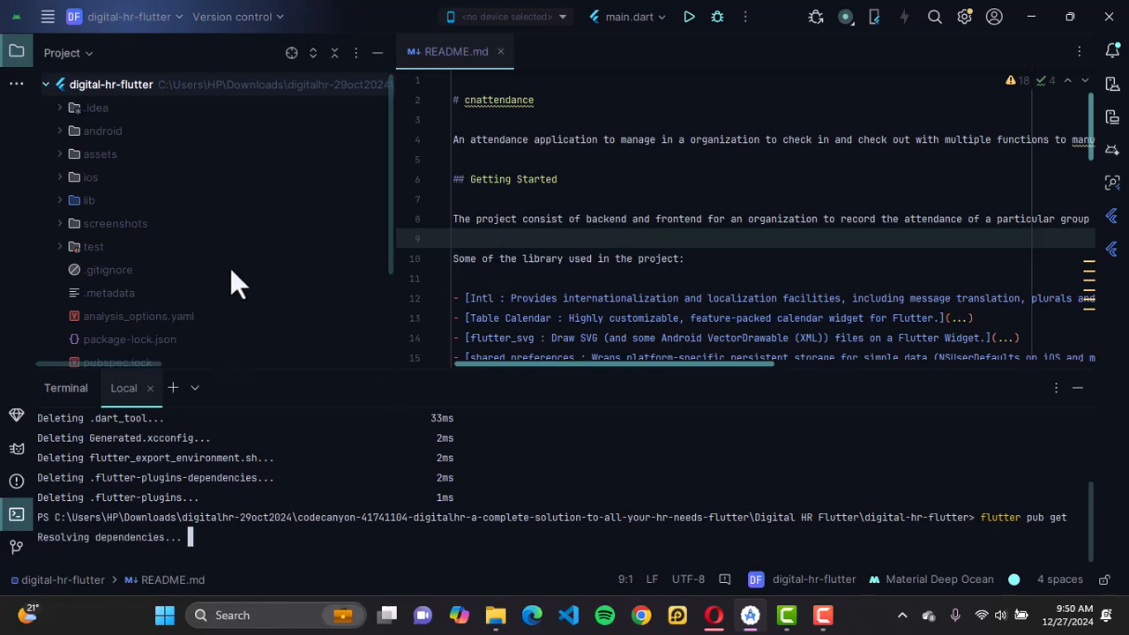
key("F9")
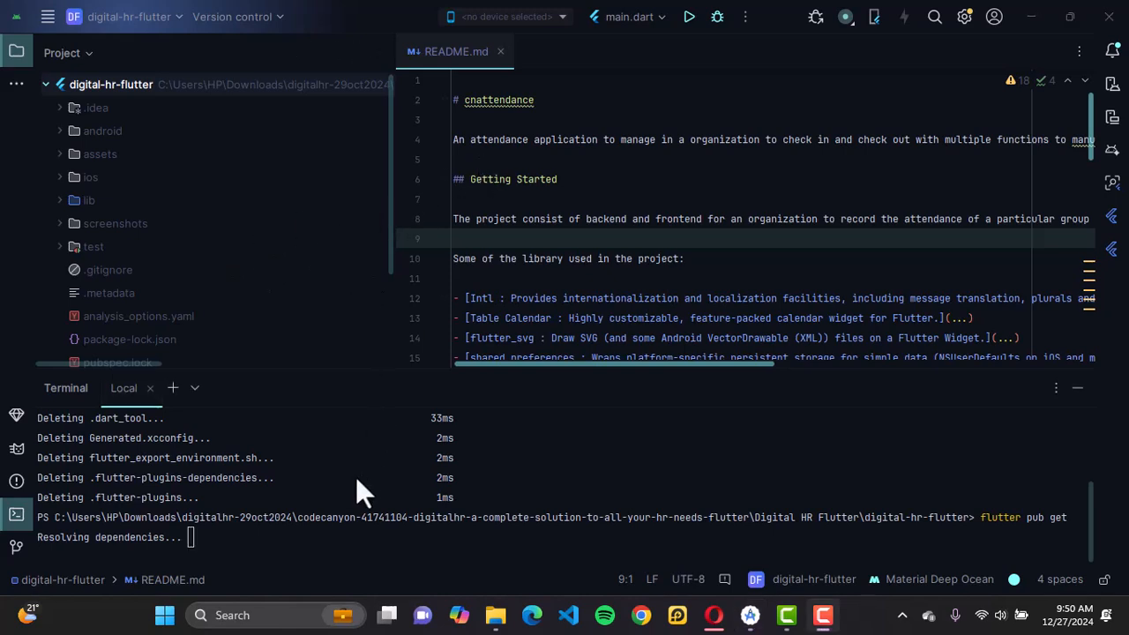
Enlarge the terminal area and review the package list output by the dependency download
left_click_drag(530, 372, 541, 300)
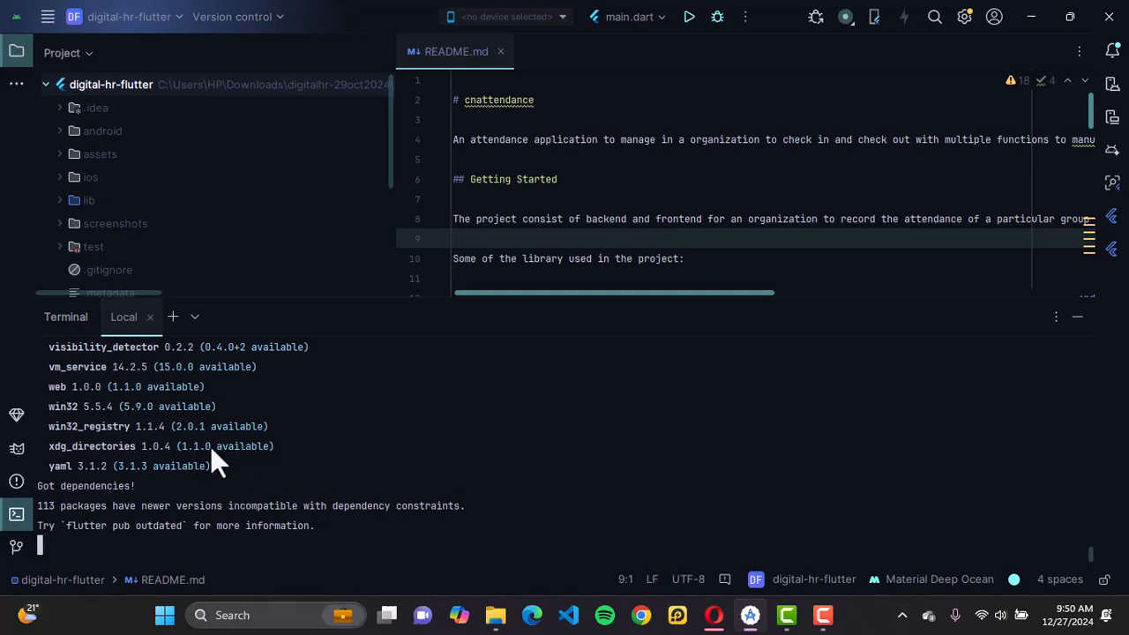
scroll(210, 445, "up", 4)
scroll(210, 445, "up", 15)
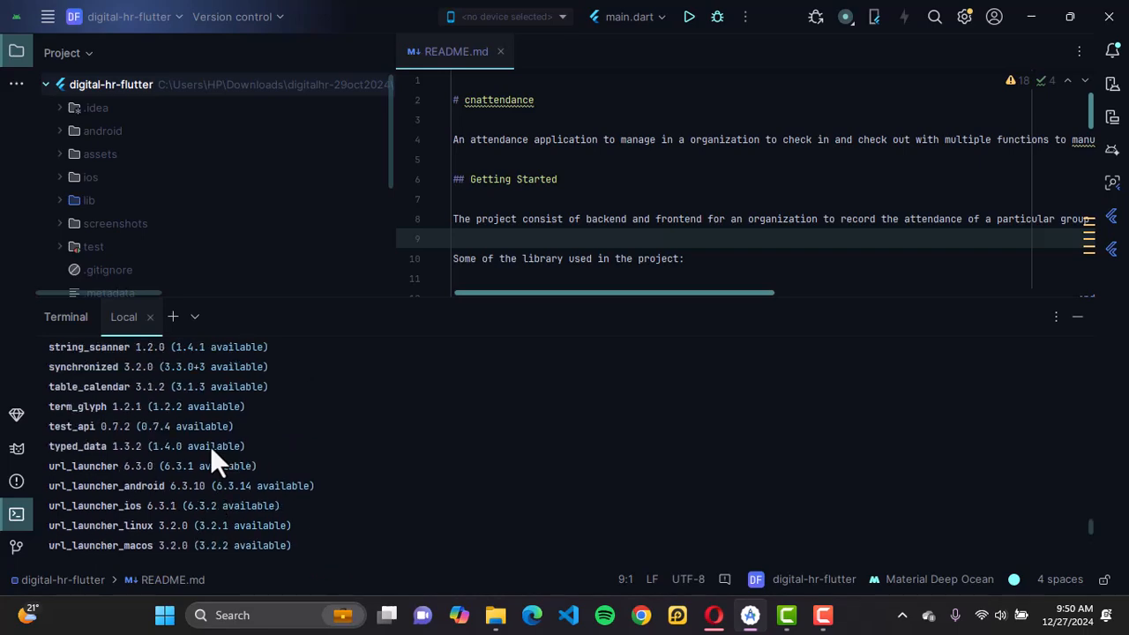
scroll(210, 445, "down", 18)
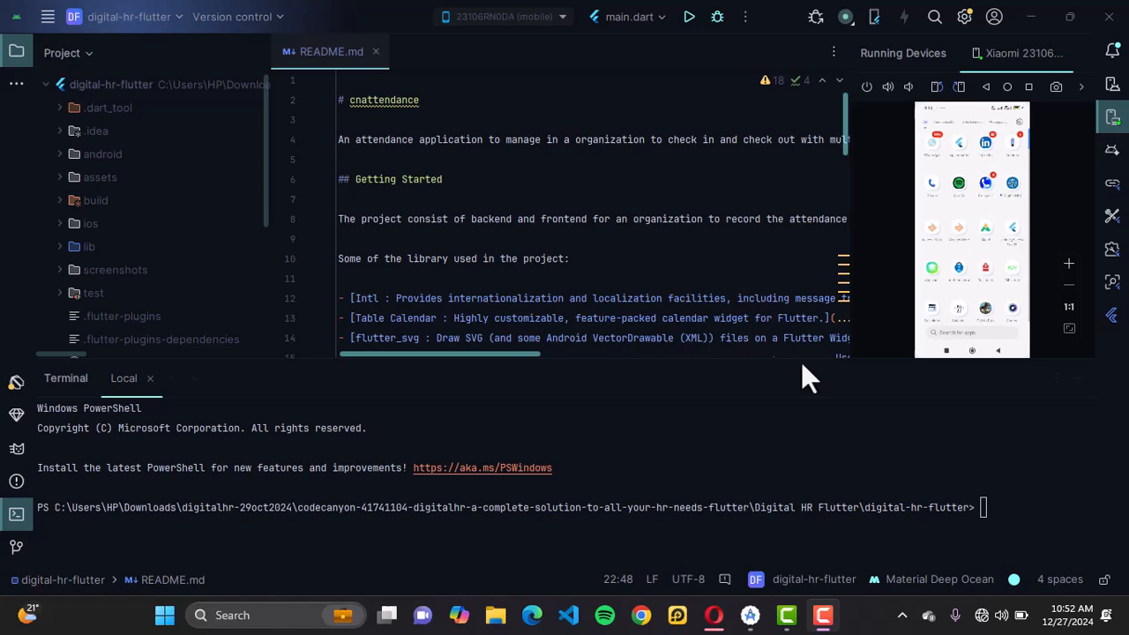
Build and launch the app on the connected Xiaomi phone with the flutter run command
left_click(1003, 505)
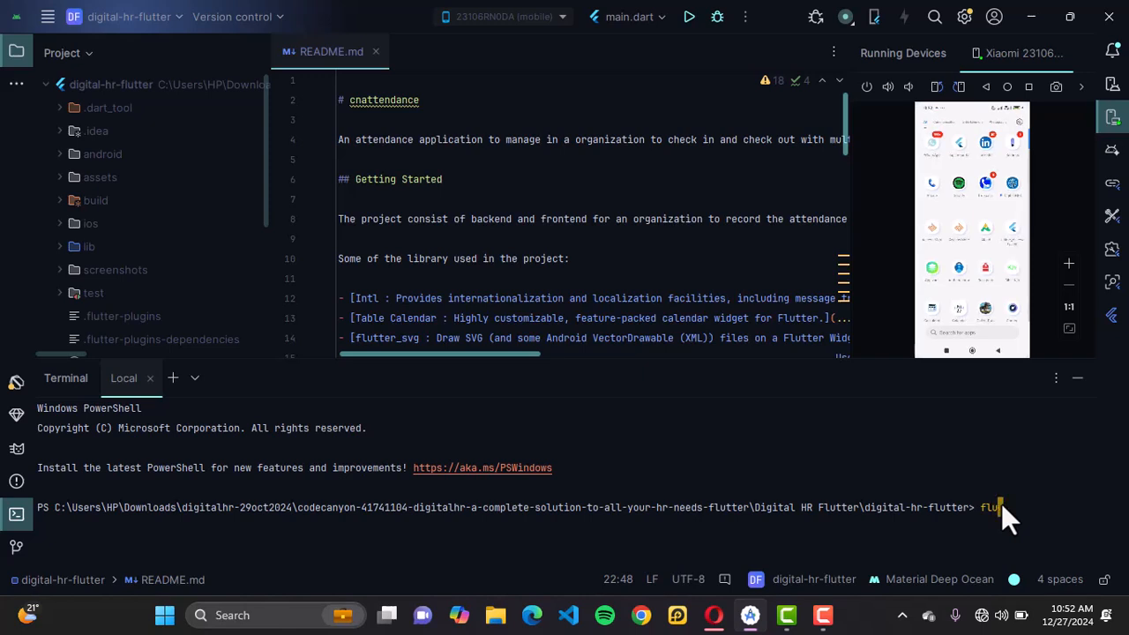
key("BackSpace")
key("BackSpace")
key("BackSpace")
key("BackSpace")
type("tter run")
key("Return")
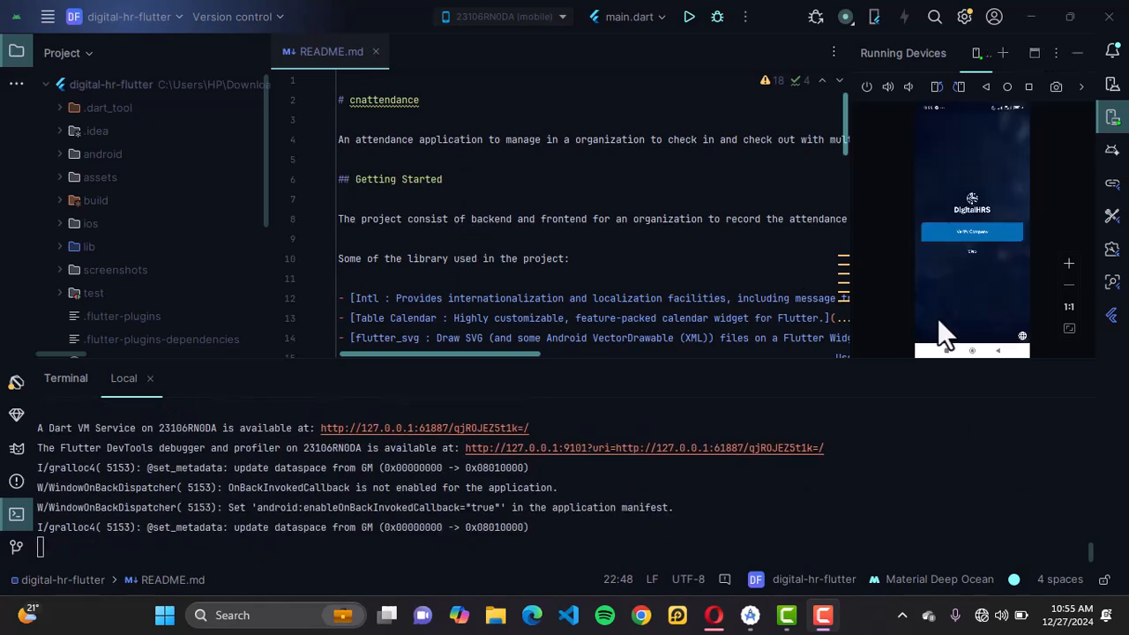
Hide the terminal and widen the mirrored phone view to show the running DigitalHRS app larger
left_click(1082, 378)
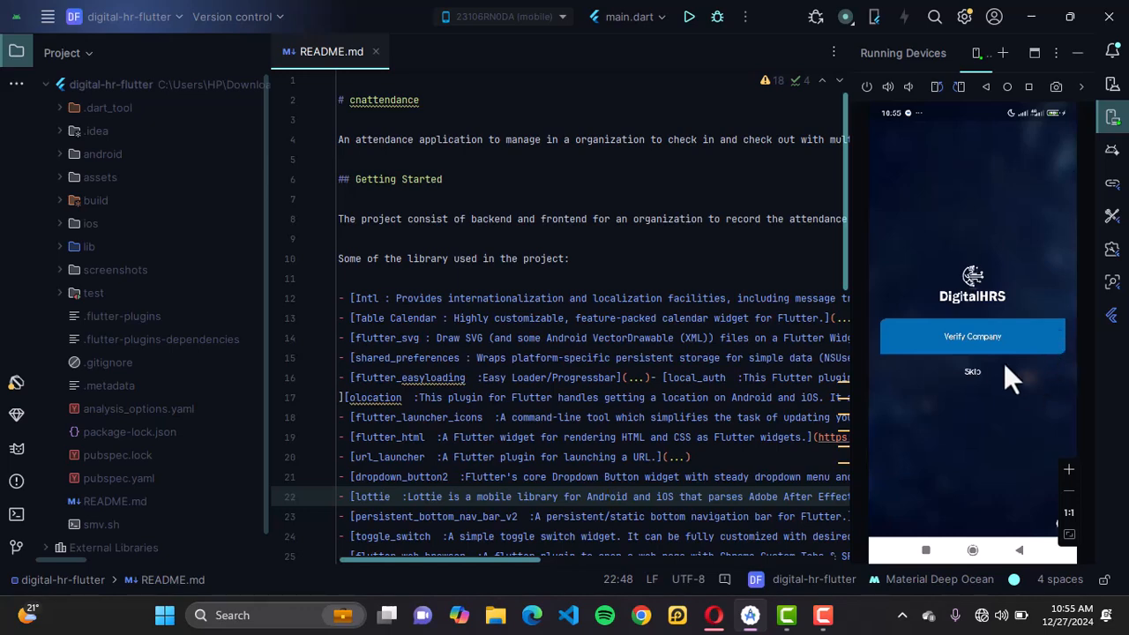
left_click_drag(849, 331, 693, 322)
left_click(693, 324)
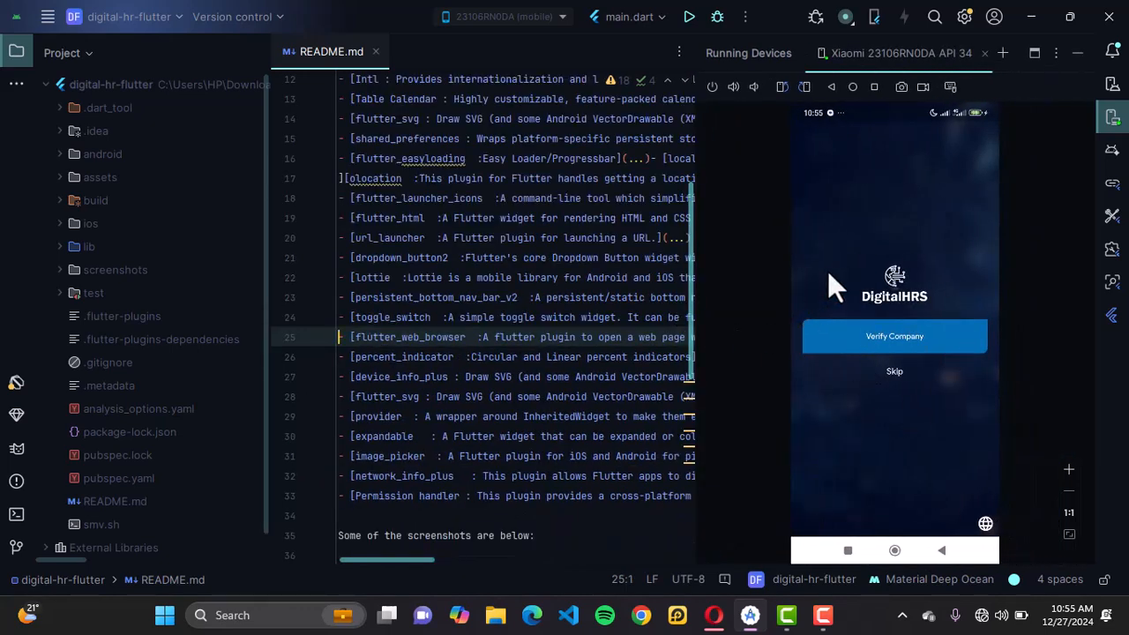